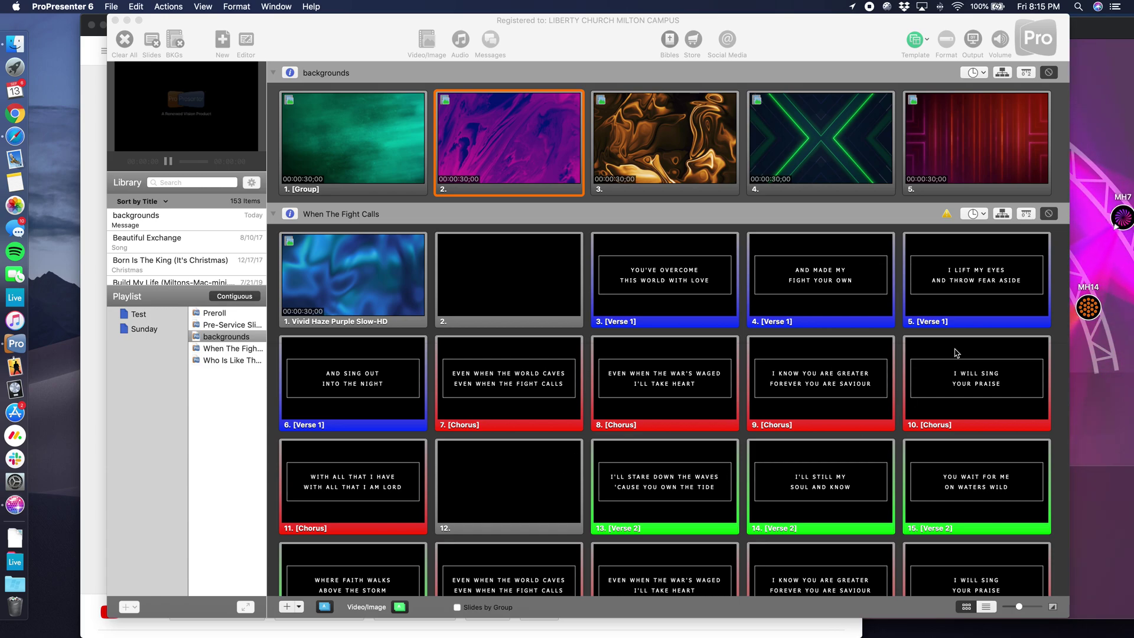
Step: Bring the Lightkey stage view in front of ProPresenter's When The Fight Calls slides
{"action": "left_click", "coordinate": [1106, 43]}
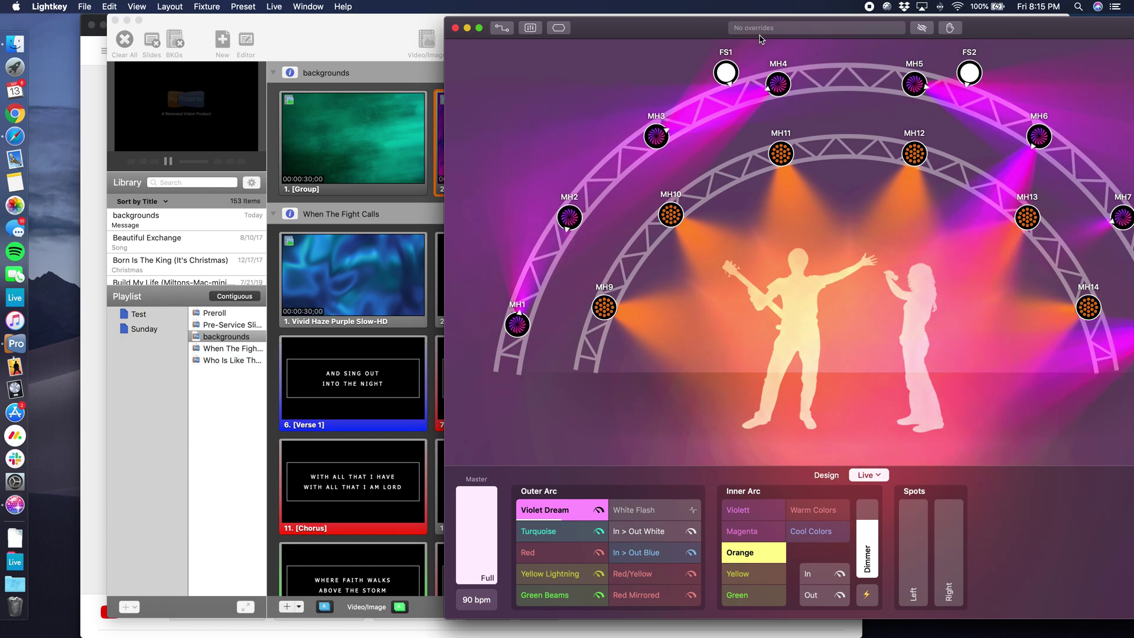
Step: Enlarge ProPresenter, move the Lightkey window left, and open Spotlight search
{"action": "double_click", "coordinate": [373, 34]}
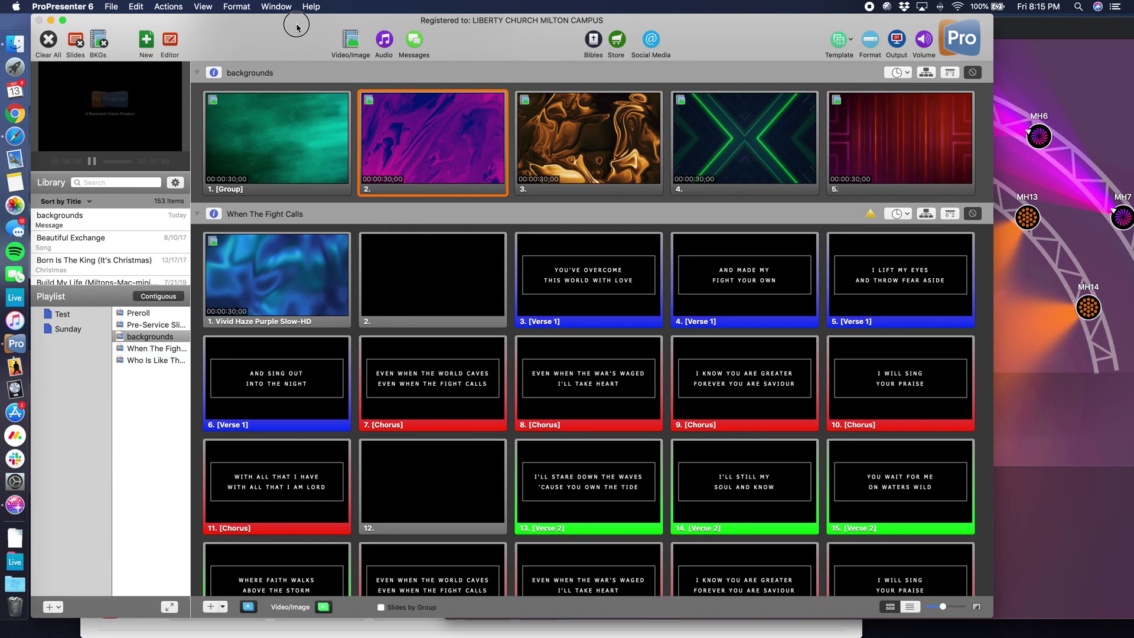
{"action": "left_click_drag", "start_coordinate": [1063, 42], "coordinate": [793, 28]}
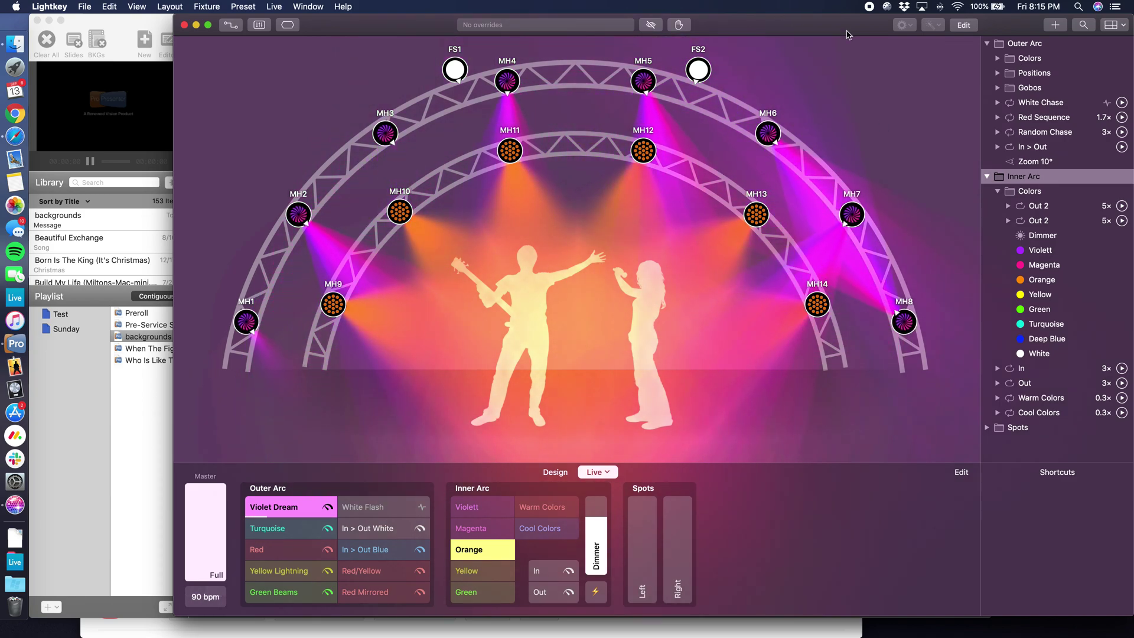
{"action": "left_click", "coordinate": [1080, 8]}
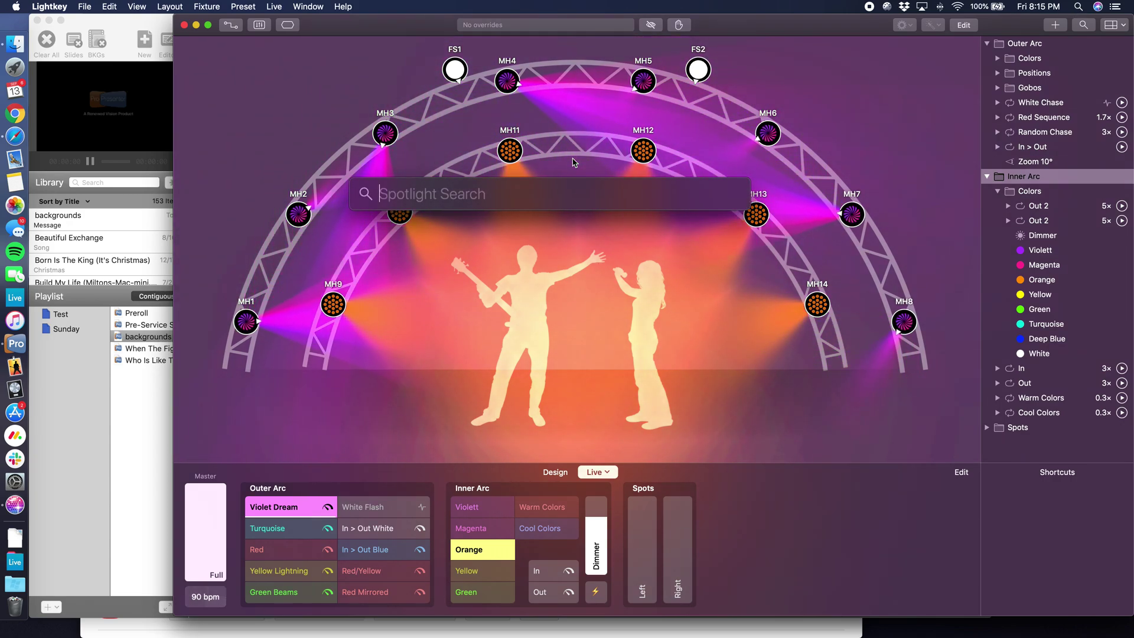
Step: Launch Audio MIDI Setup by searching 'midi', then reopen its MIDI Studio window
{"action": "type", "text": "midi"}
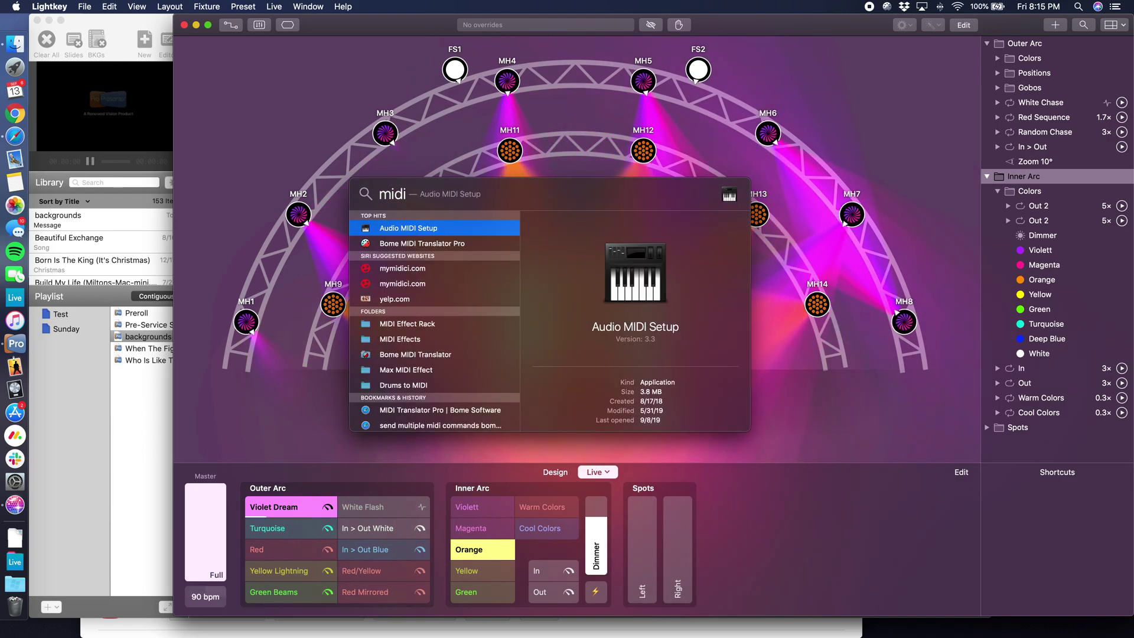
{"action": "key", "text": "Return"}
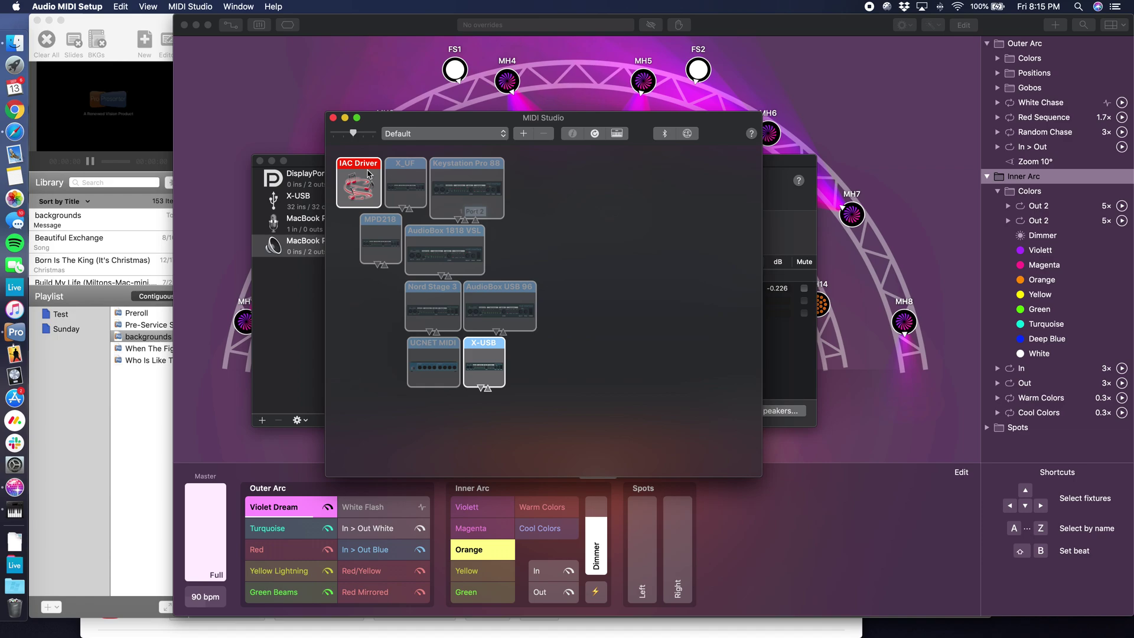
{"action": "left_click", "coordinate": [333, 117]}
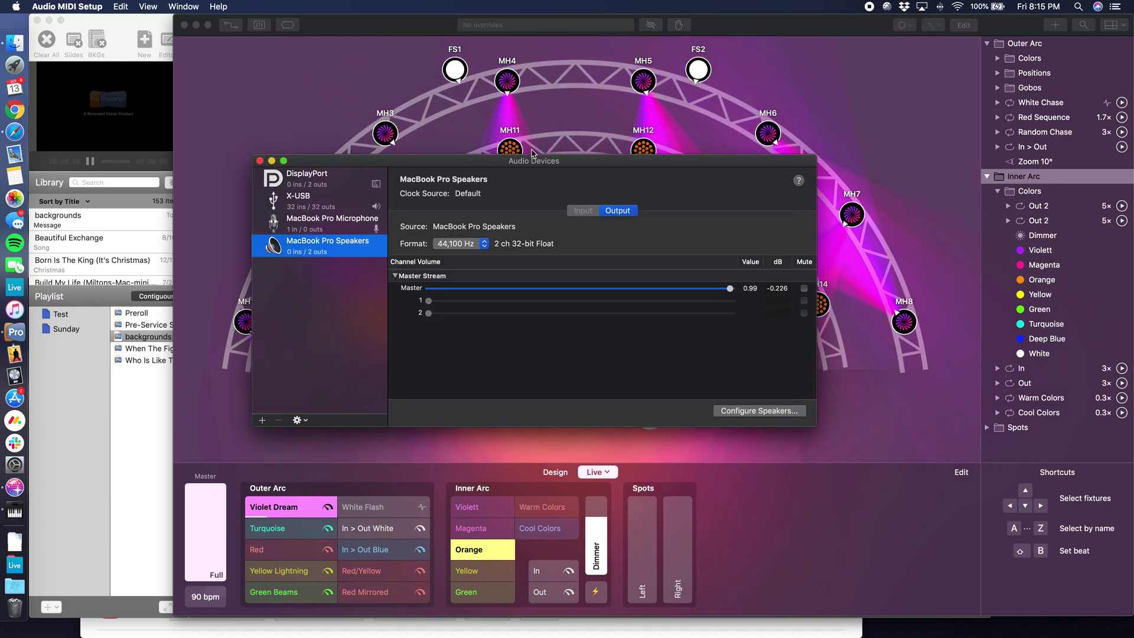
{"action": "left_click", "coordinate": [191, 8]}
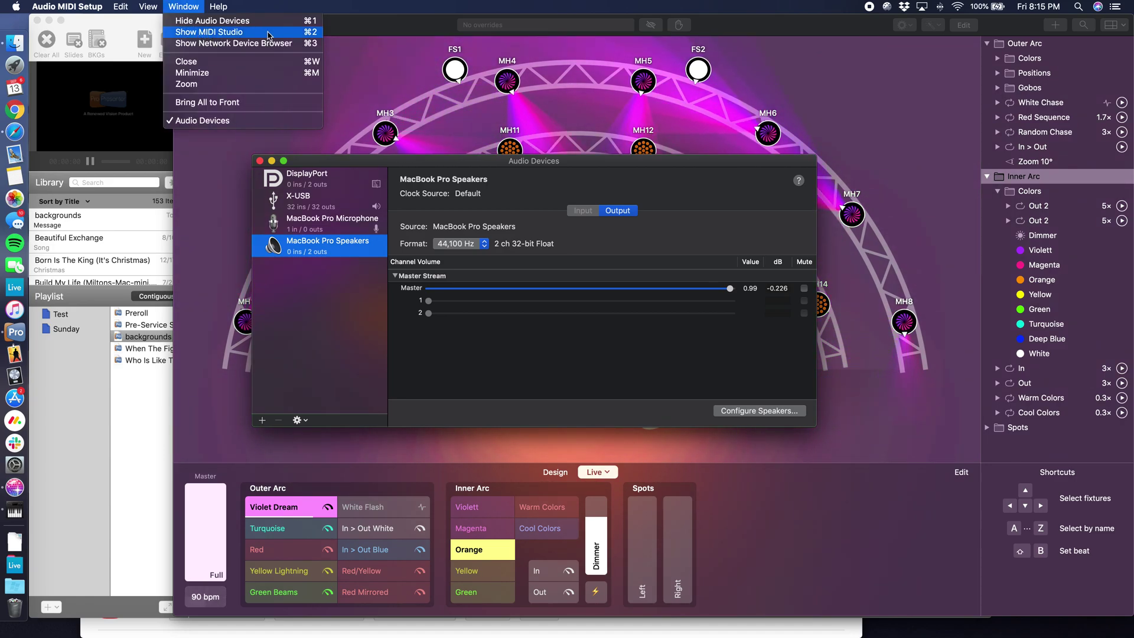
{"action": "left_click", "coordinate": [180, 35]}
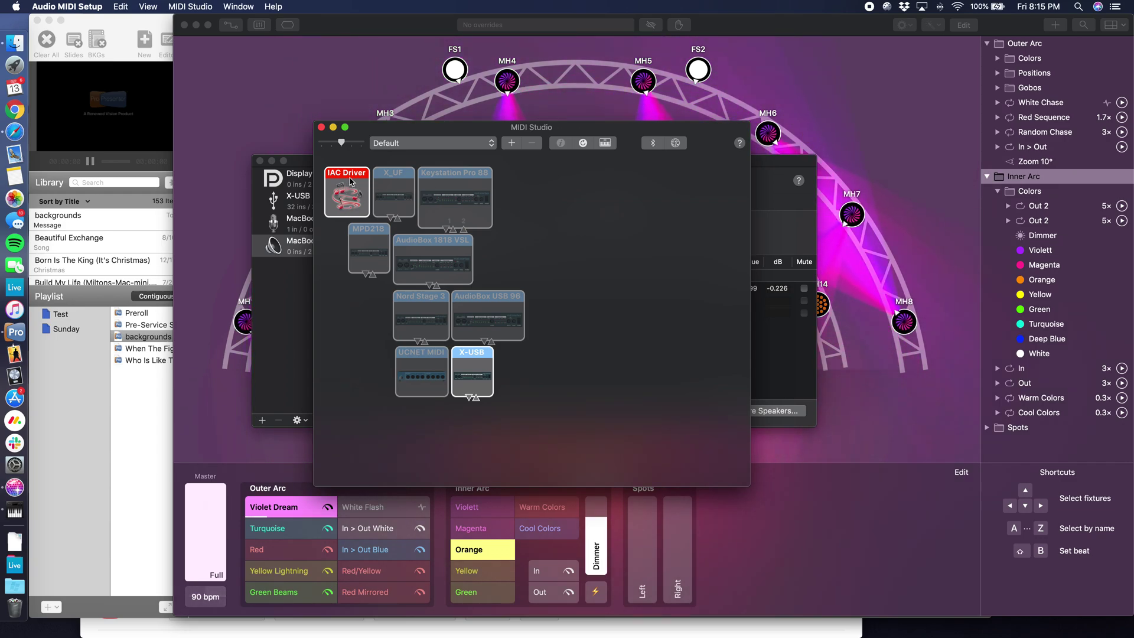
Step: Check the IAC Driver's Ableton, Mainstage and Propresenter ports, apply, and close its properties
{"action": "double_click", "coordinate": [334, 193]}
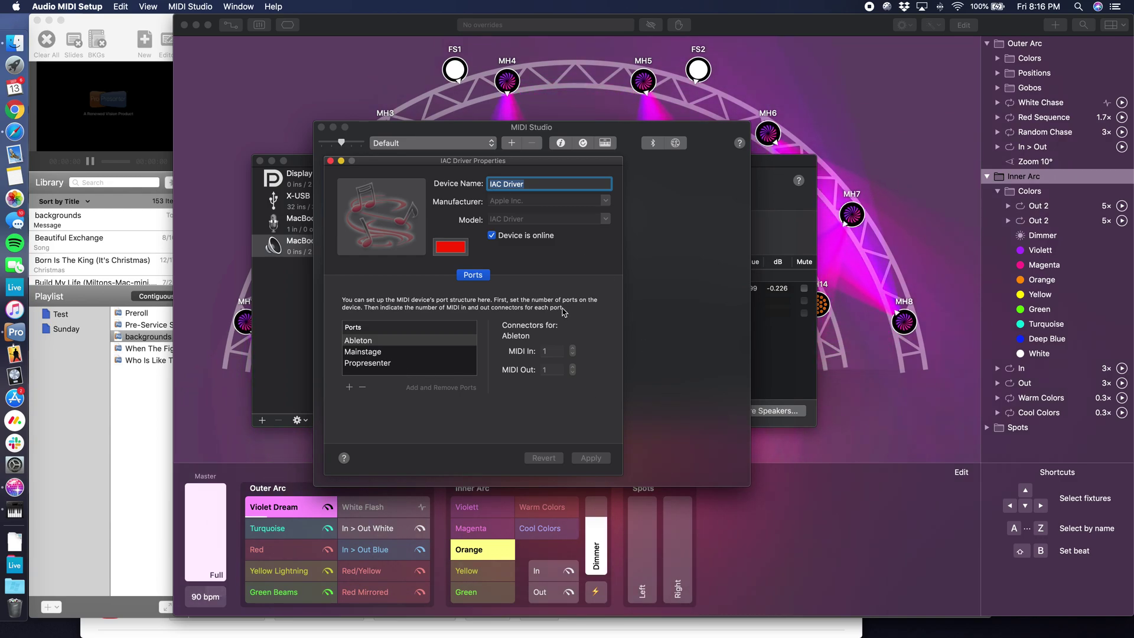
{"action": "left_click", "coordinate": [379, 351]}
{"action": "left_click", "coordinate": [378, 363]}
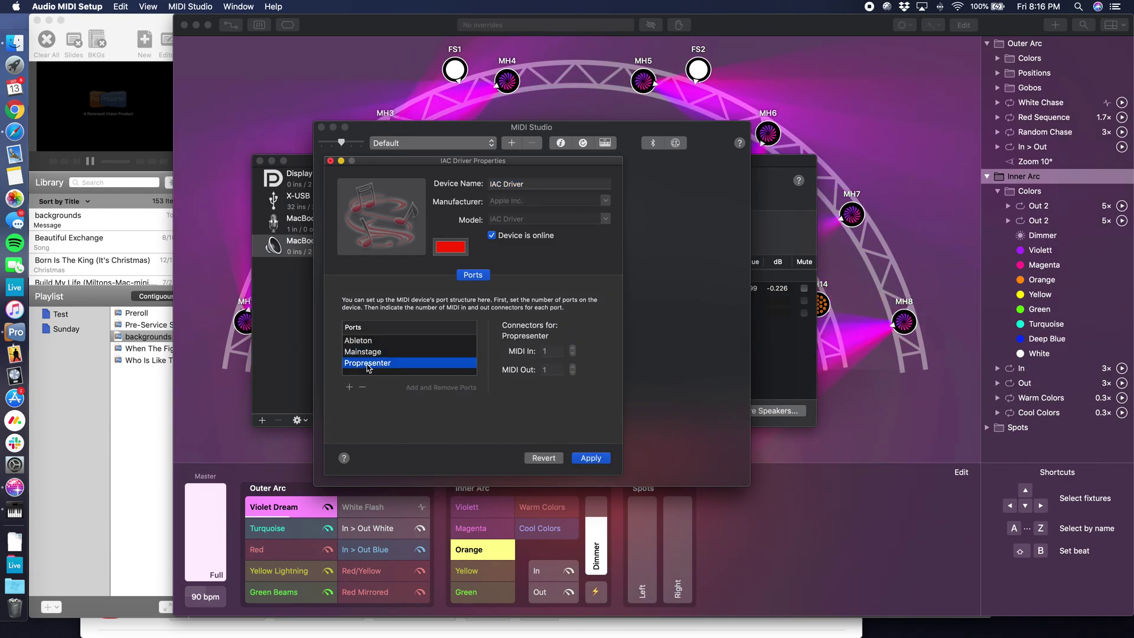
{"action": "left_click", "coordinate": [362, 342]}
{"action": "left_click", "coordinate": [368, 352]}
{"action": "left_click", "coordinate": [375, 363]}
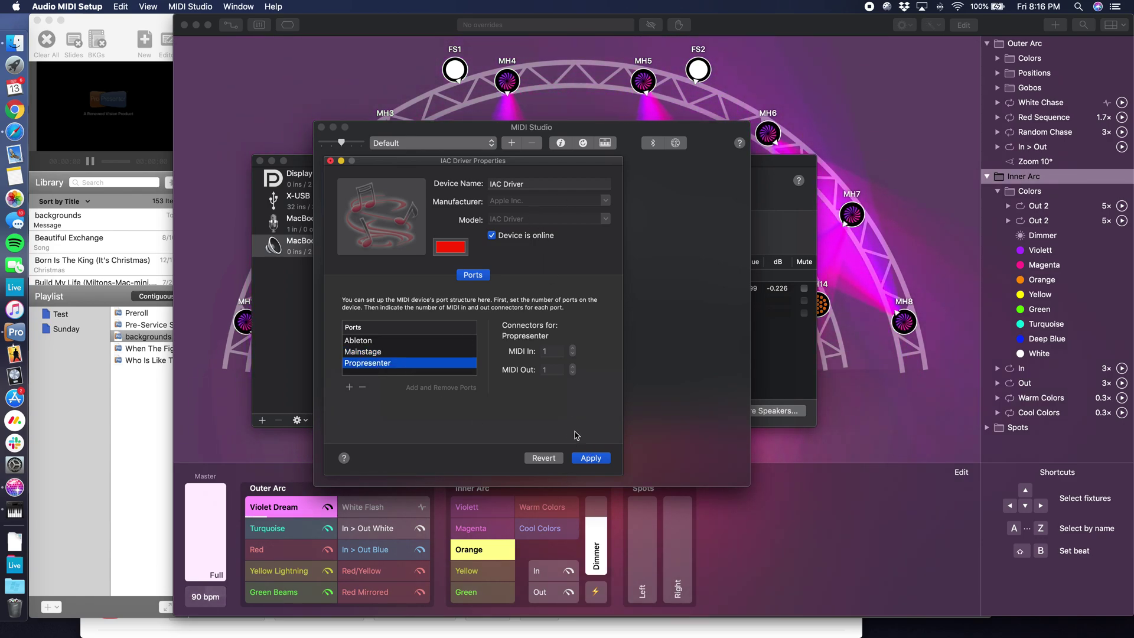
{"action": "left_click", "coordinate": [591, 458]}
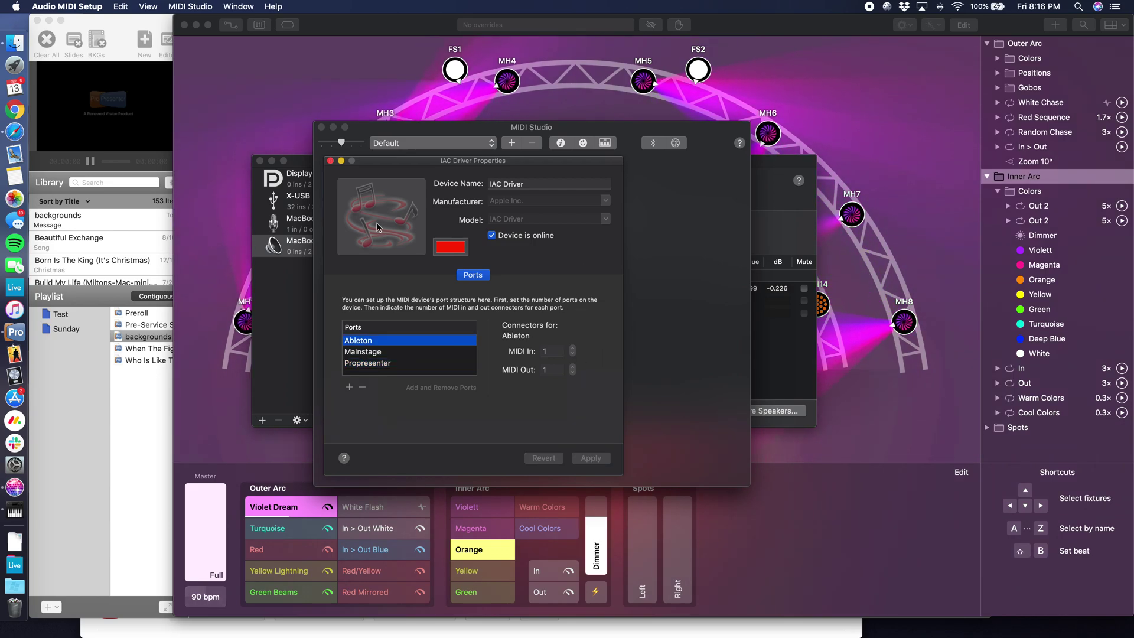
{"action": "key", "text": "super+w"}
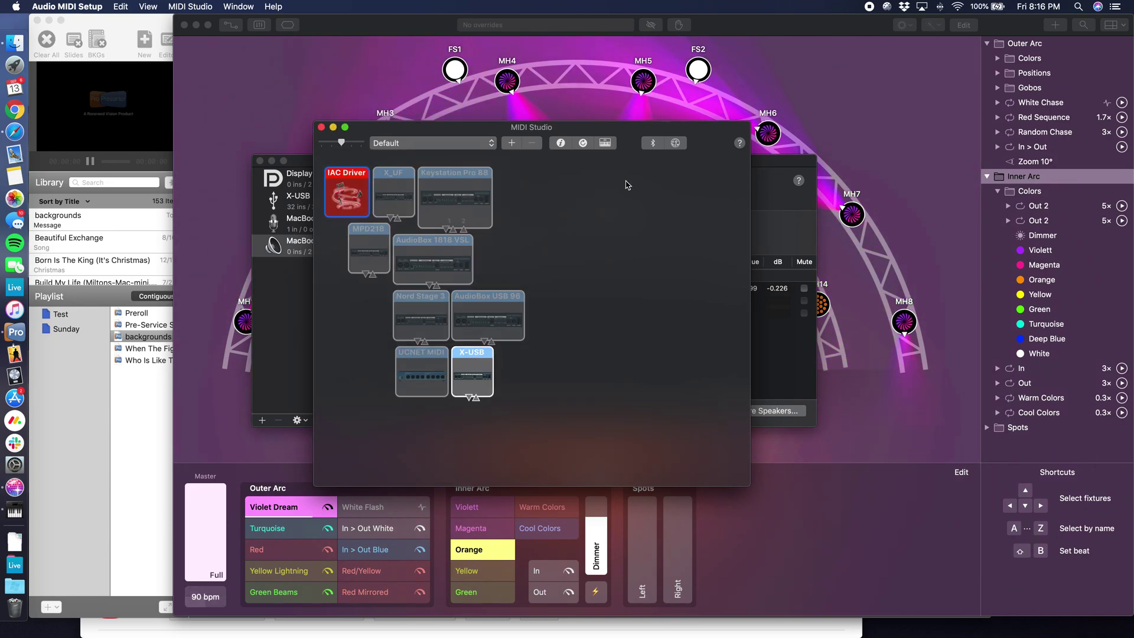
Step: In MIDI Network Setup, add a session named Session 1 and enable it on port 5004
{"action": "left_click", "coordinate": [675, 143]}
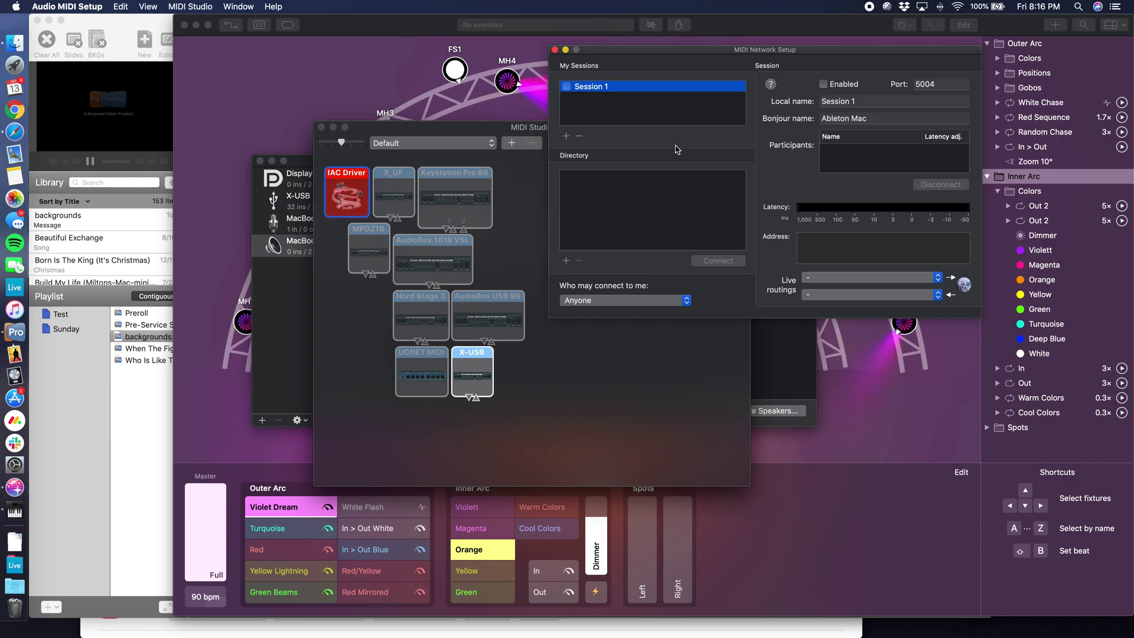
{"action": "left_click_drag", "start_coordinate": [754, 54], "coordinate": [534, 145]}
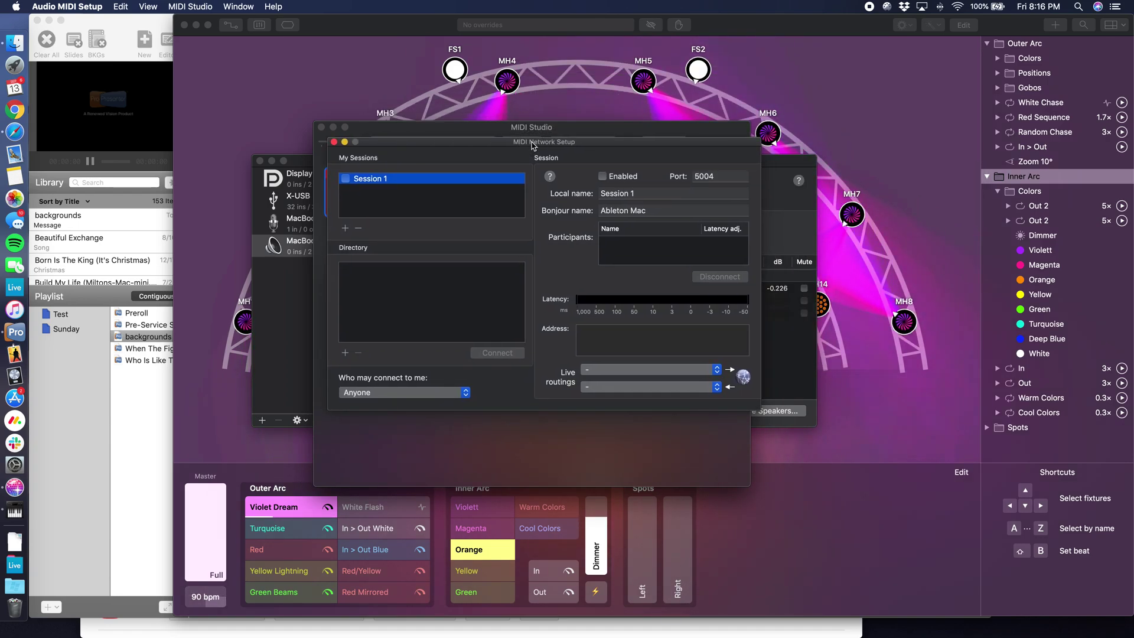
{"action": "left_click", "coordinate": [346, 228]}
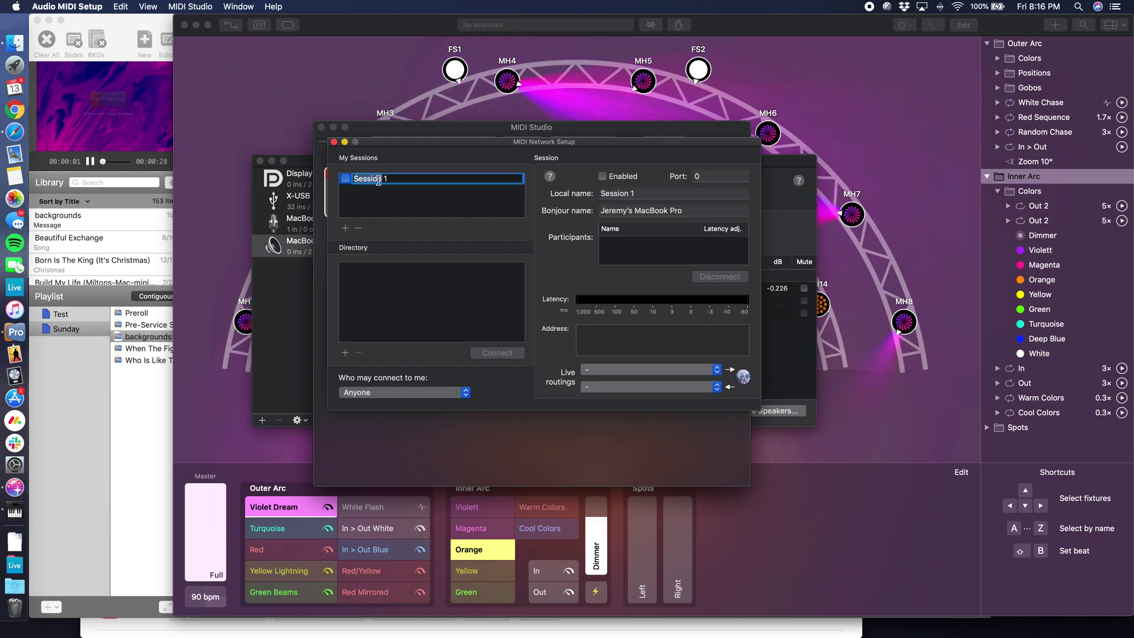
{"action": "left_click", "coordinate": [400, 203]}
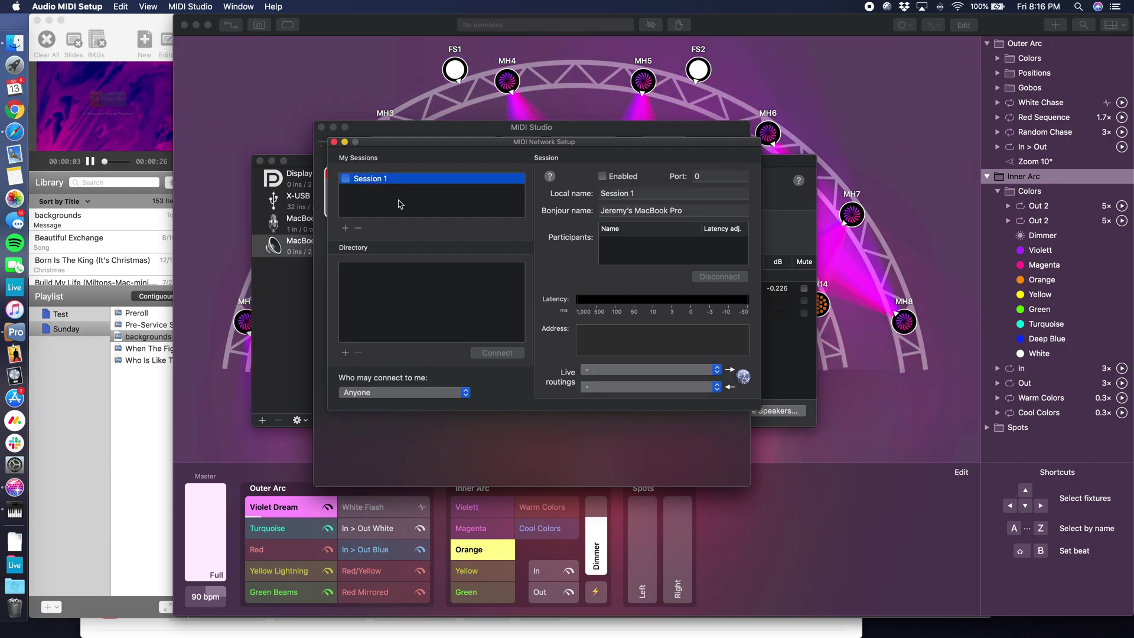
{"action": "left_click", "coordinate": [346, 179]}
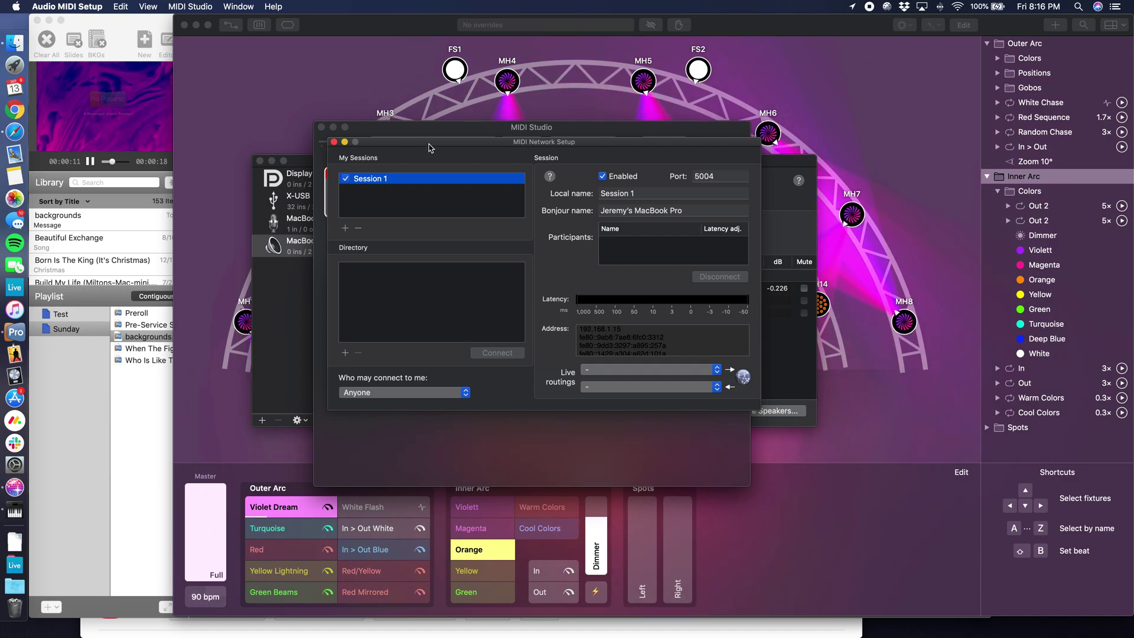
{"action": "left_click_drag", "start_coordinate": [429, 144], "coordinate": [419, 148]}
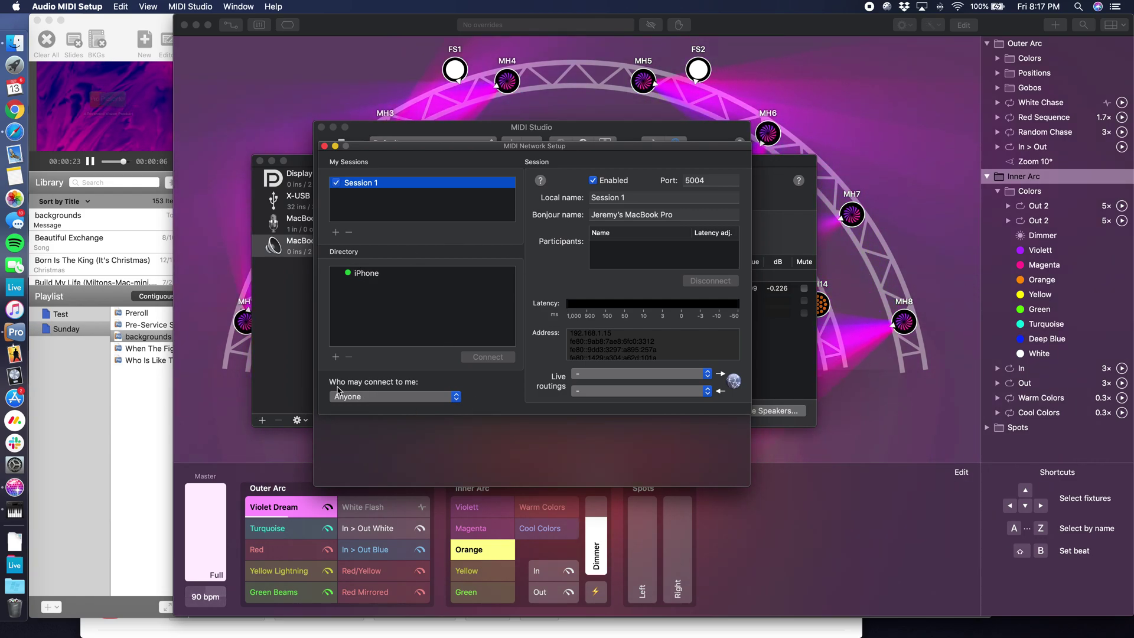
Step: Once the iPhone appears in the directory, open Session 1's setting for who may connect
{"action": "left_click", "coordinate": [407, 396]}
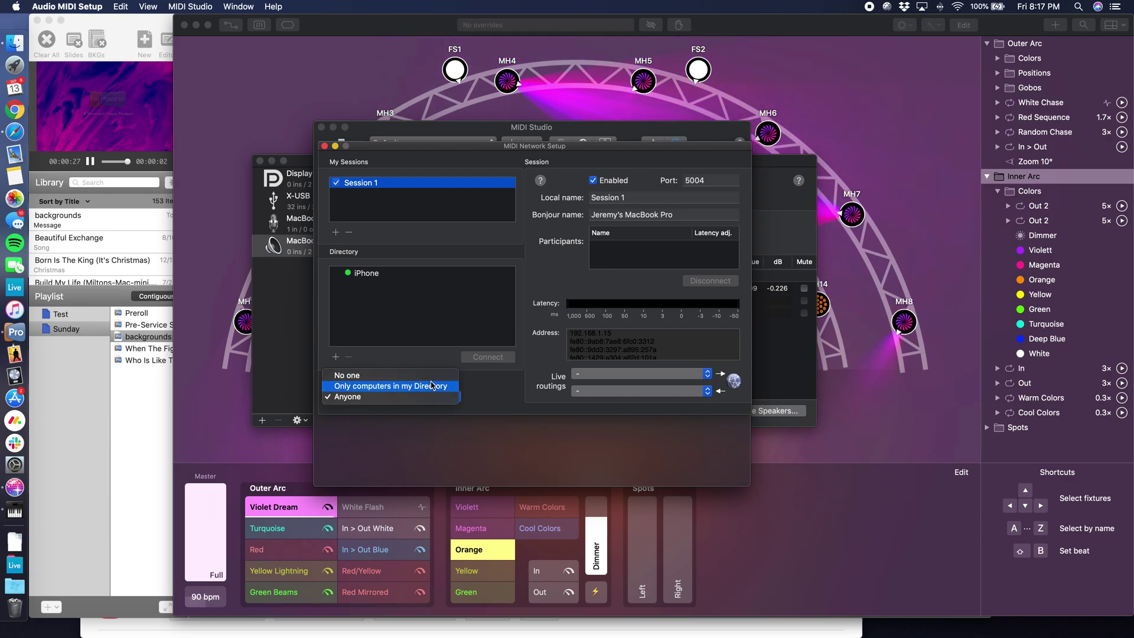
Step: Keep Anyone allowed to connect and set Session 1's live routing to Network Session 1
{"action": "left_click", "coordinate": [397, 406]}
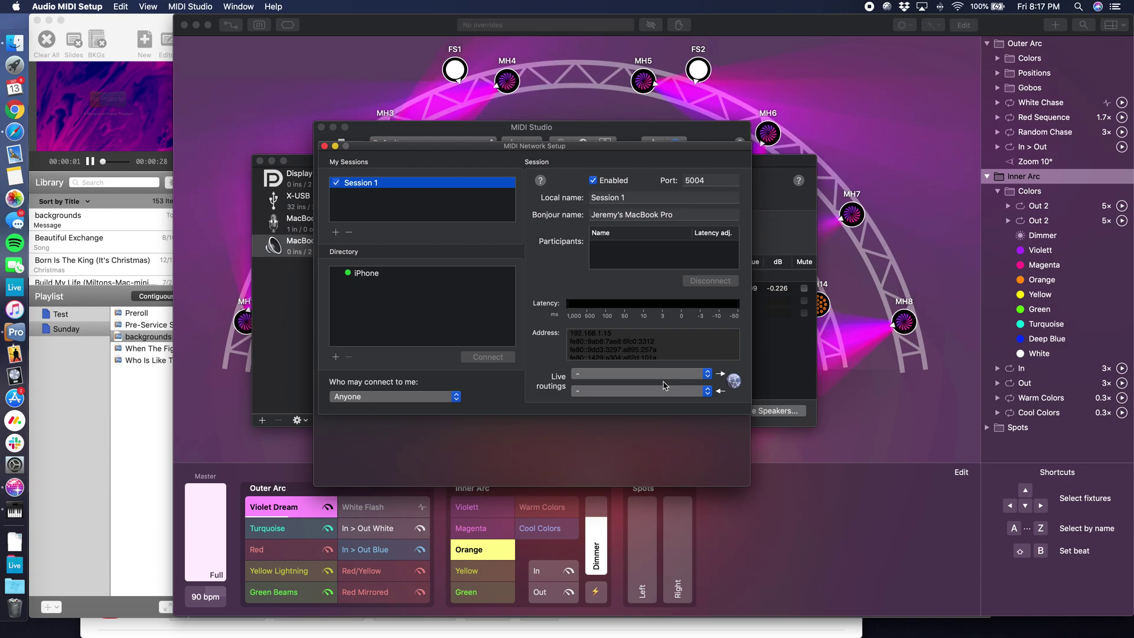
{"action": "left_click", "coordinate": [644, 374]}
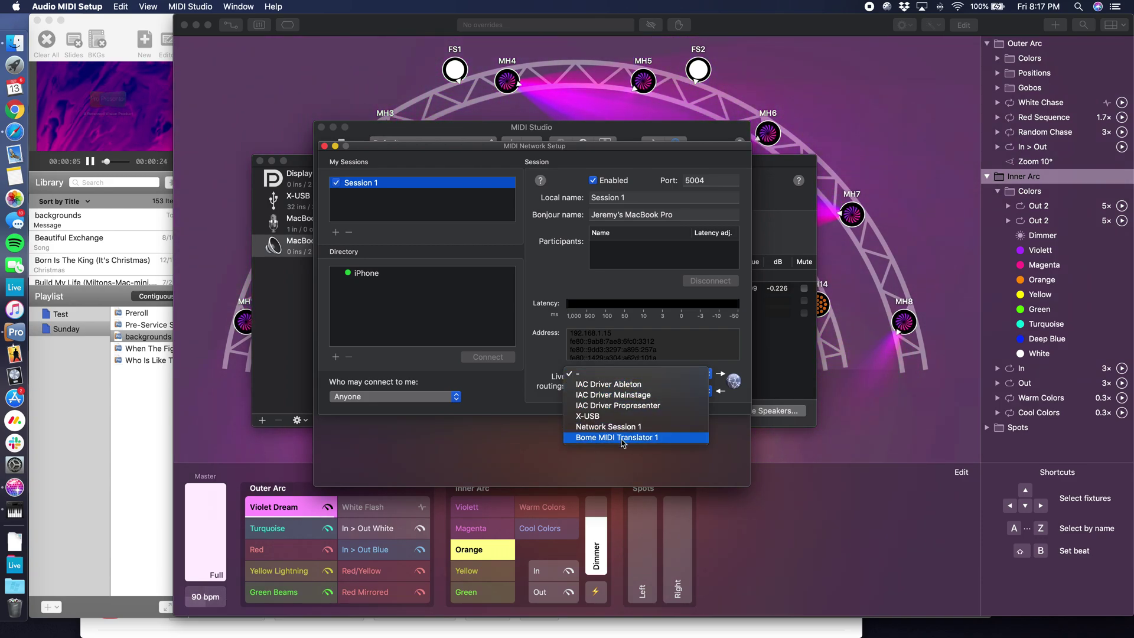
{"action": "left_click", "coordinate": [731, 380]}
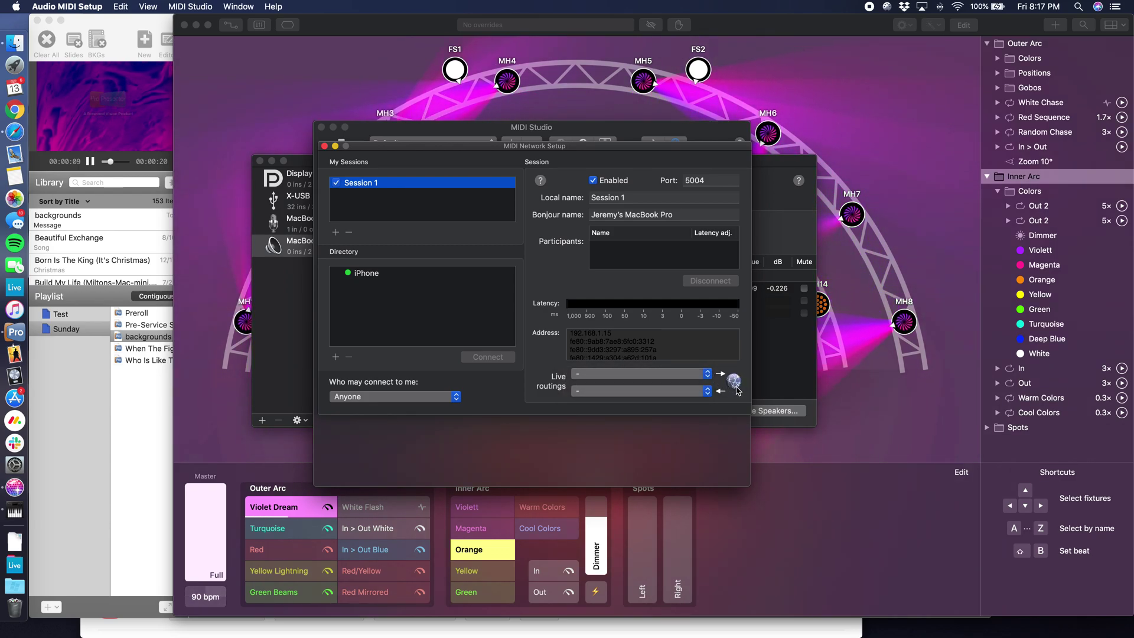
{"action": "left_click", "coordinate": [712, 391]}
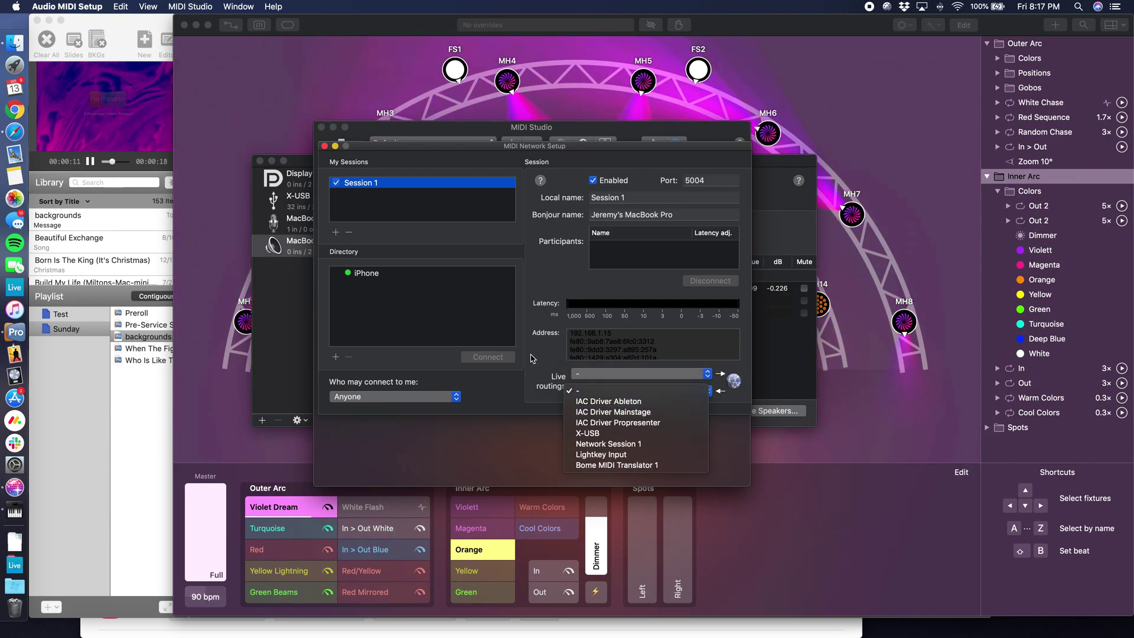
{"action": "left_click", "coordinate": [543, 356]}
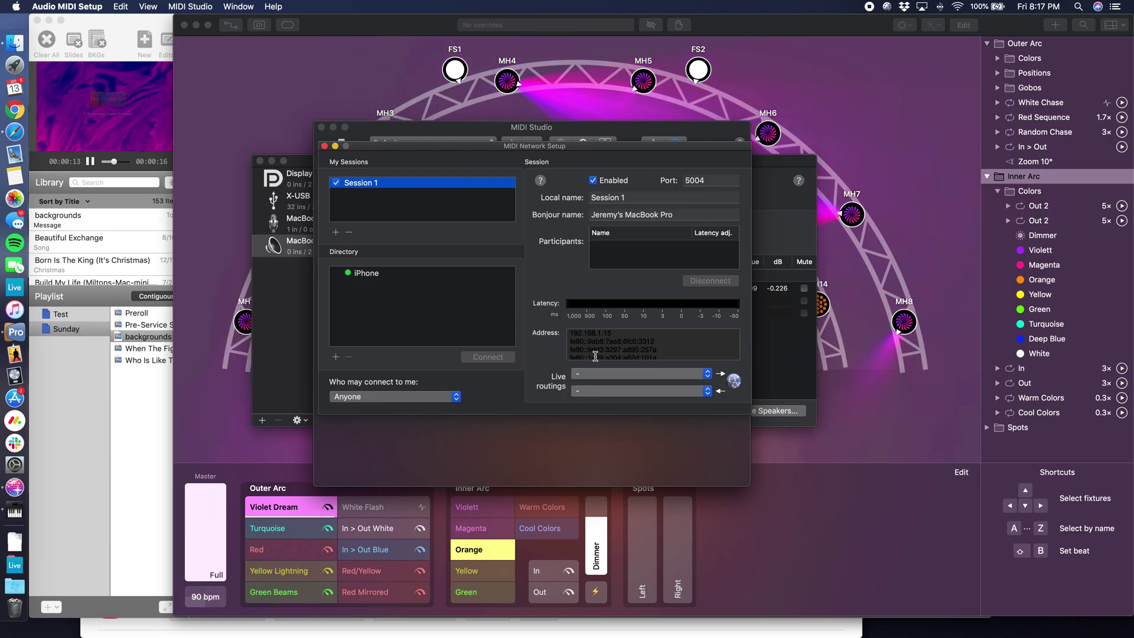
{"action": "left_click", "coordinate": [597, 374]}
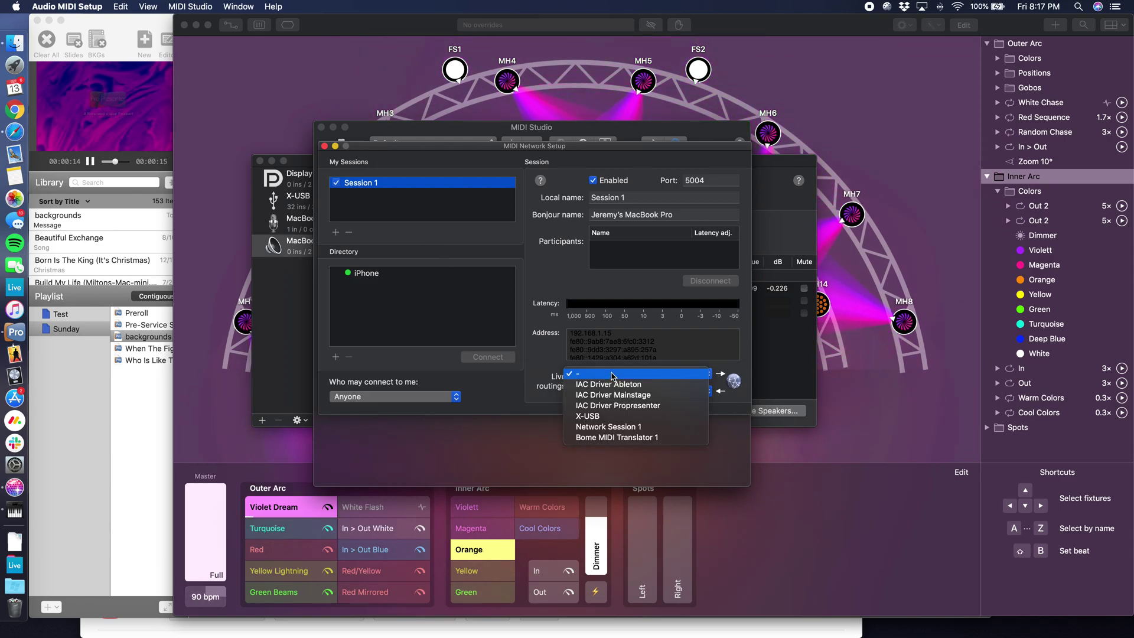
{"action": "left_click", "coordinate": [601, 426]}
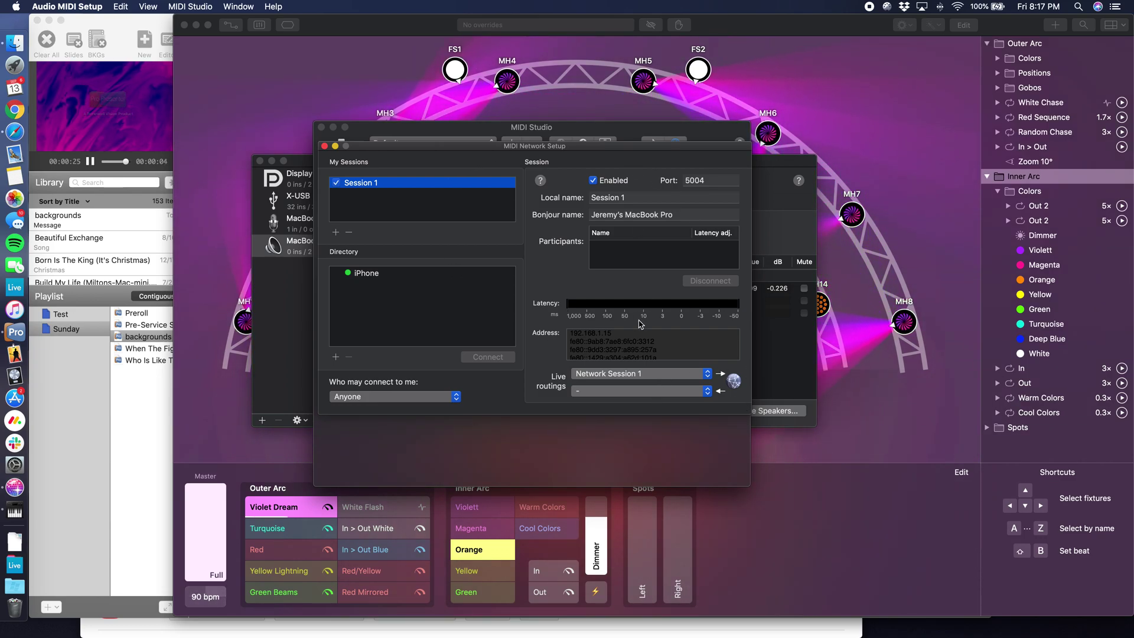
Step: Reset the live routing to Network Session 1 and connect the iPhone as a Session 1 participant
{"action": "left_click", "coordinate": [732, 384]}
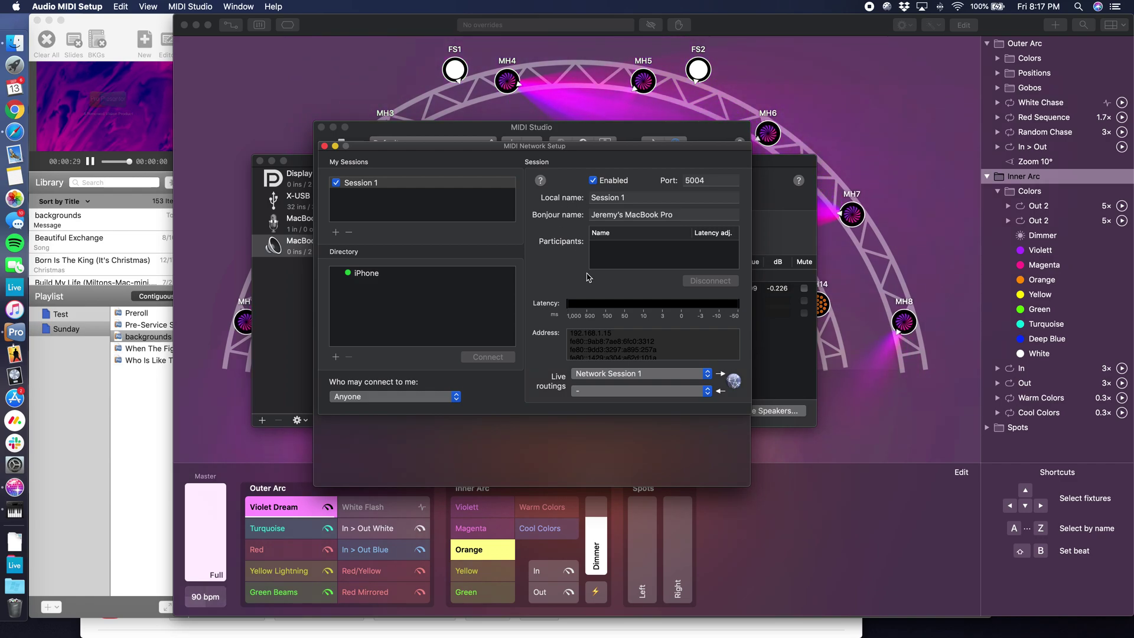
{"action": "left_click", "coordinate": [650, 373]}
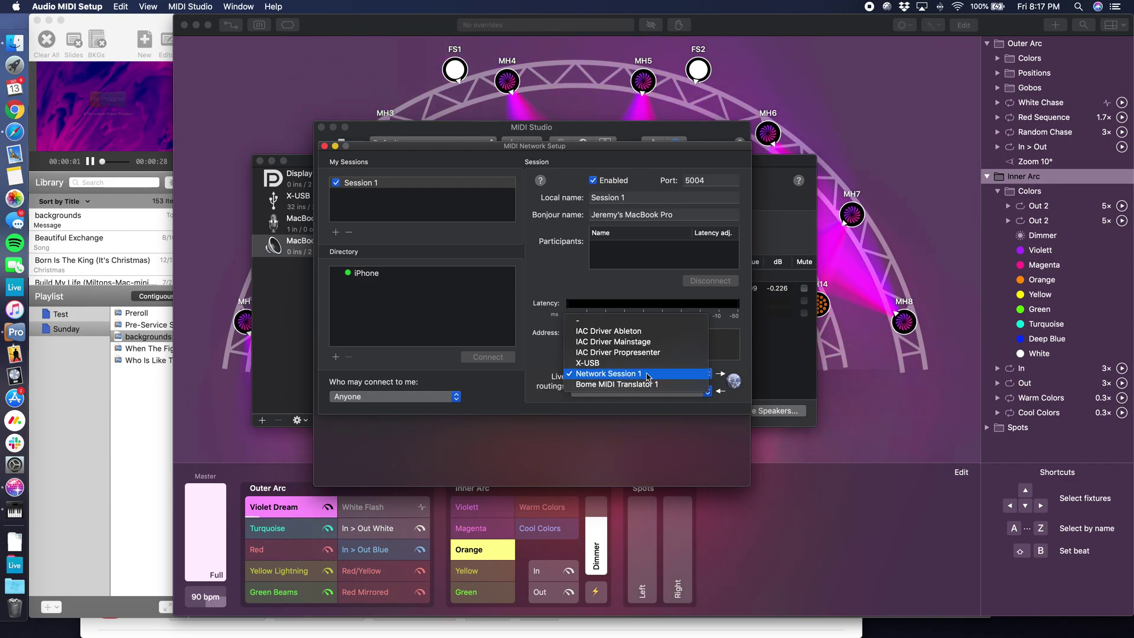
{"action": "left_click", "coordinate": [652, 322]}
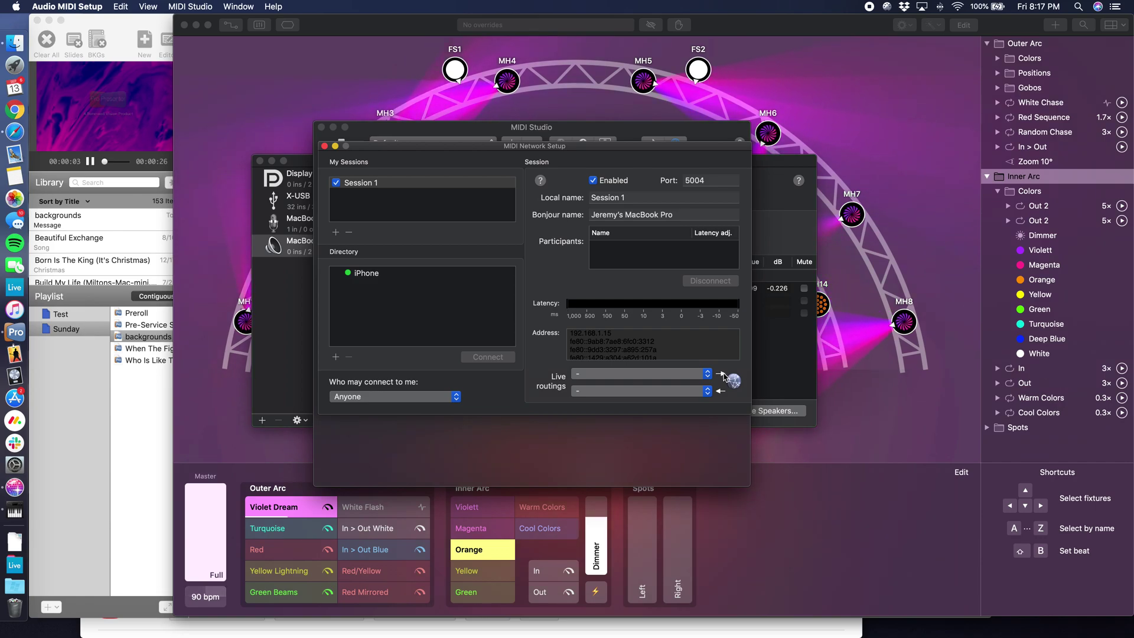
{"action": "left_click", "coordinate": [614, 374]}
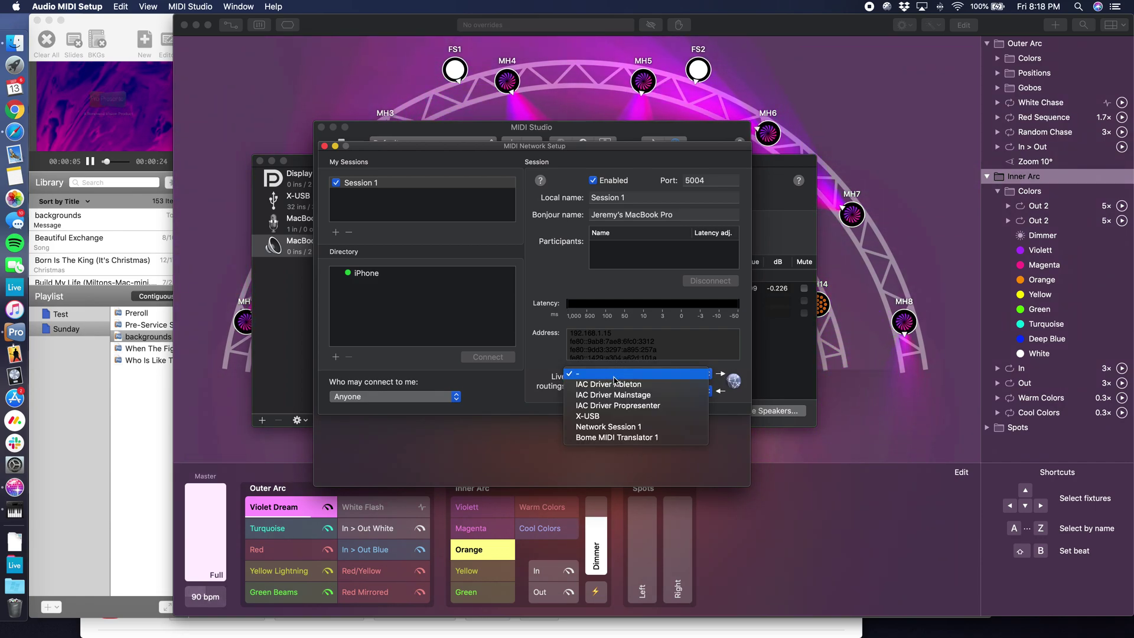
{"action": "left_click", "coordinate": [626, 427]}
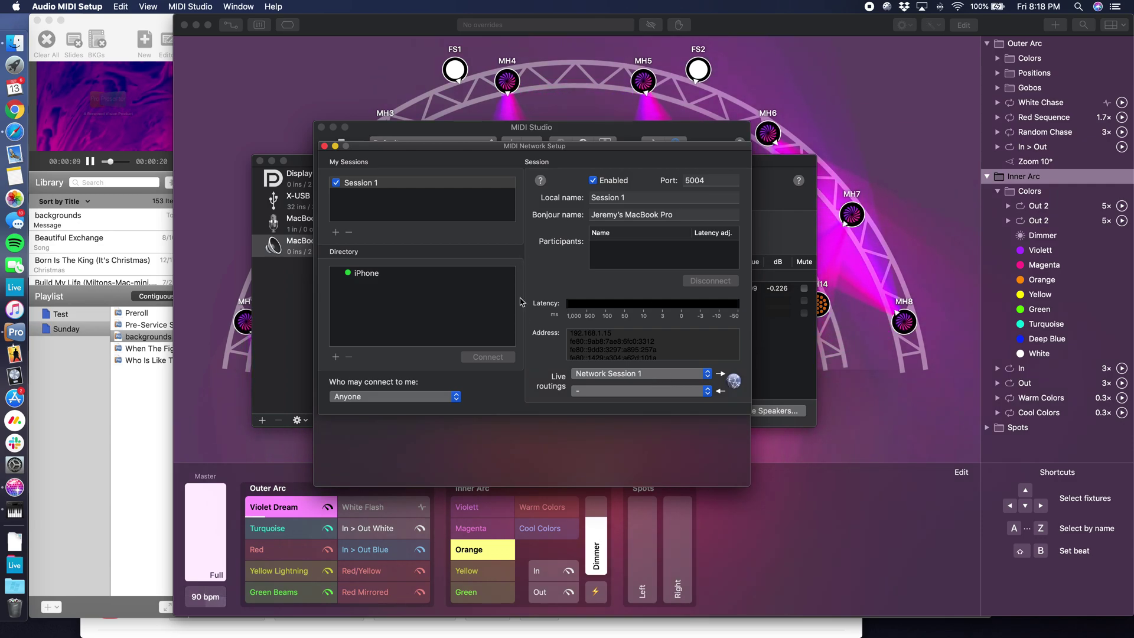
{"action": "left_click", "coordinate": [384, 274]}
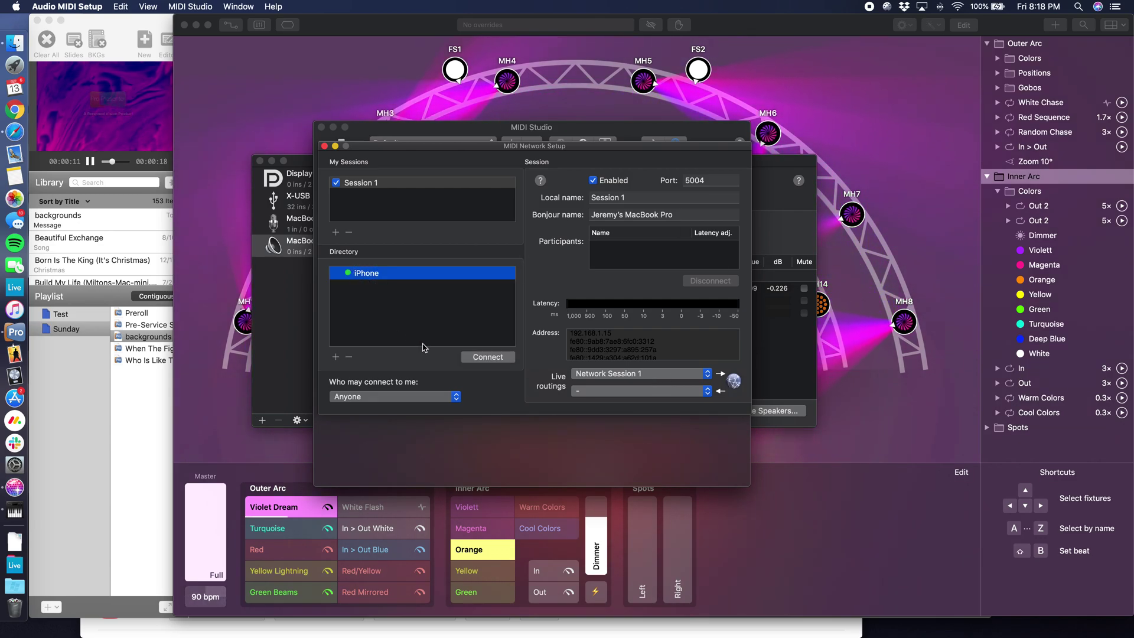
{"action": "left_click", "coordinate": [488, 358]}
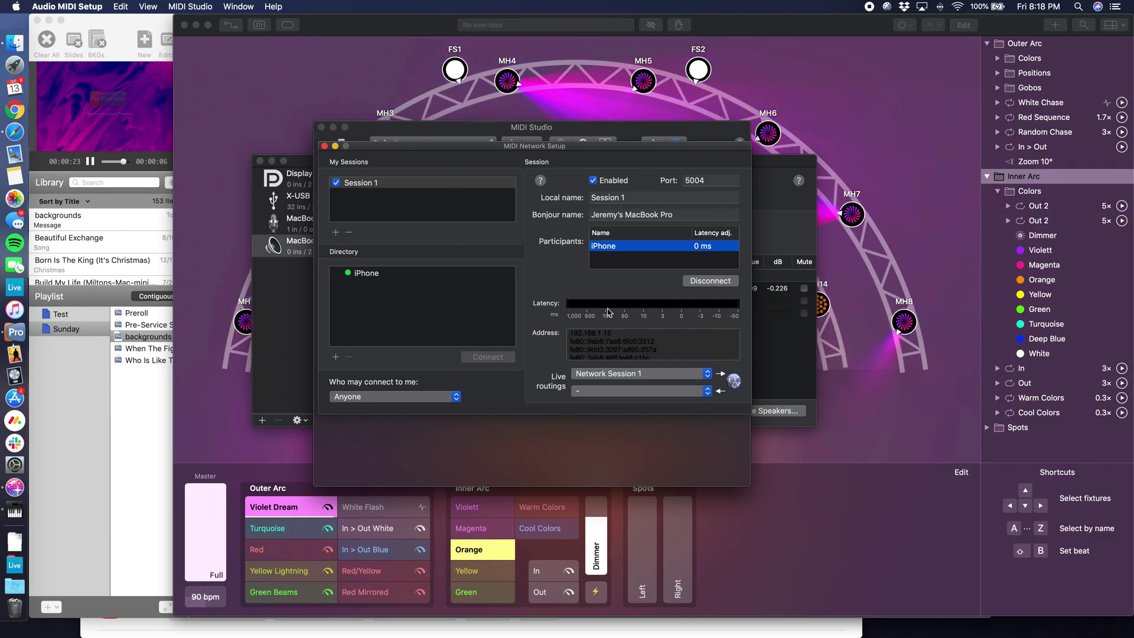
Step: Switch to the Lightkey window and show the Applications folder
{"action": "left_click", "coordinate": [814, 366]}
{"action": "left_click", "coordinate": [657, 289]}
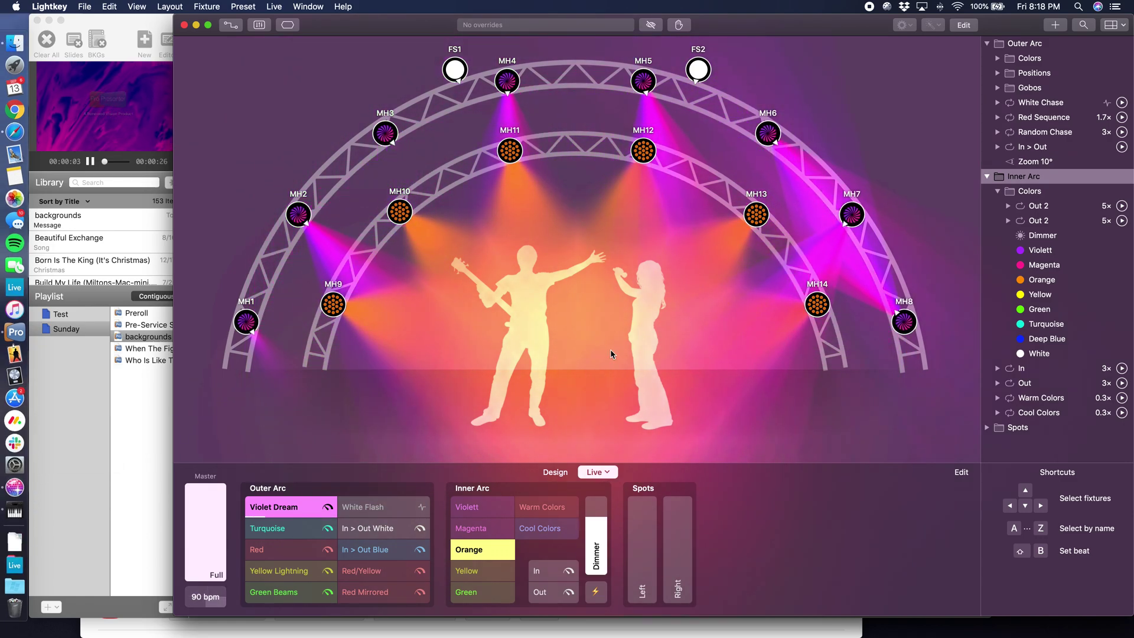
{"action": "left_click", "coordinate": [5, 566]}
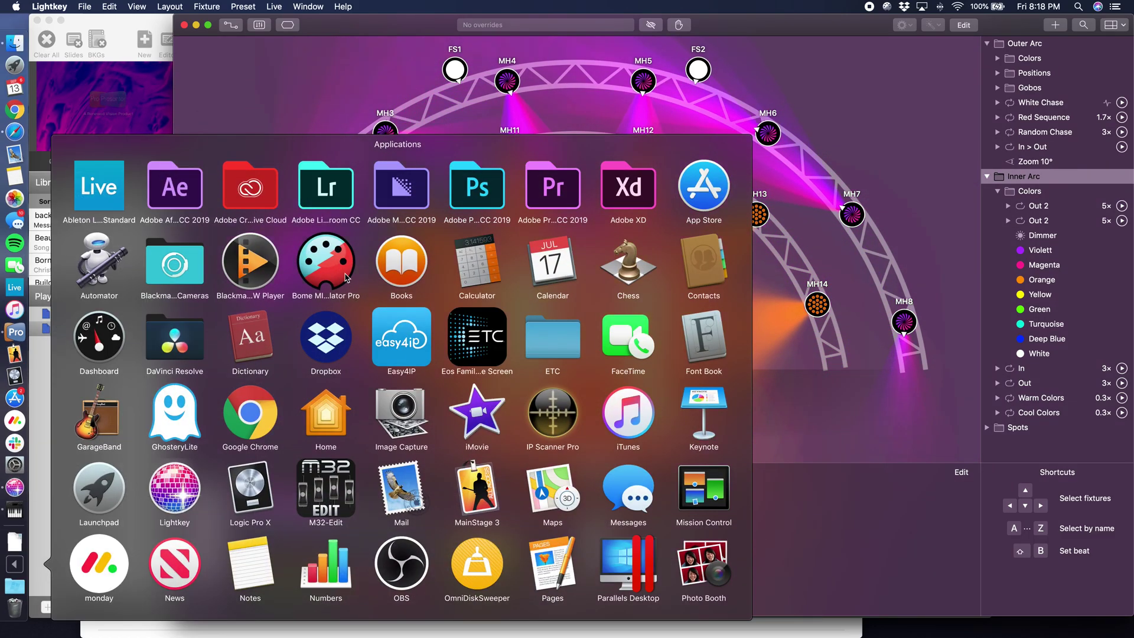
Step: Launch Bome MIDI Translator Pro and send translator [0] output to Network Session 1 instead of Virtual Out
{"action": "left_click", "coordinate": [346, 276]}
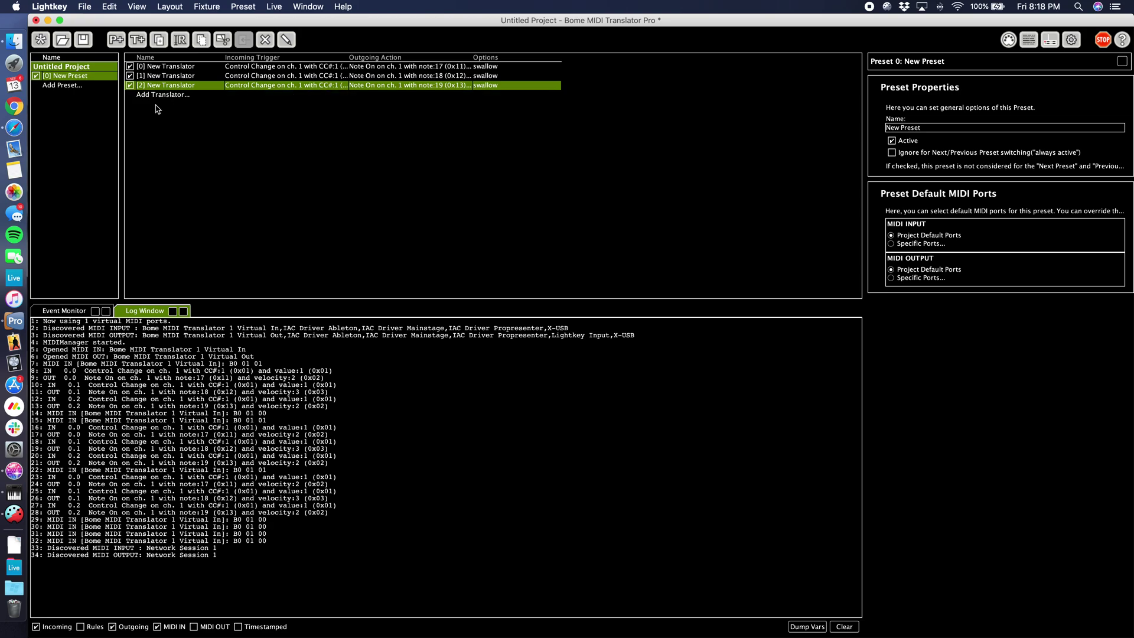
{"action": "left_click", "coordinate": [248, 78], "text": "shift"}
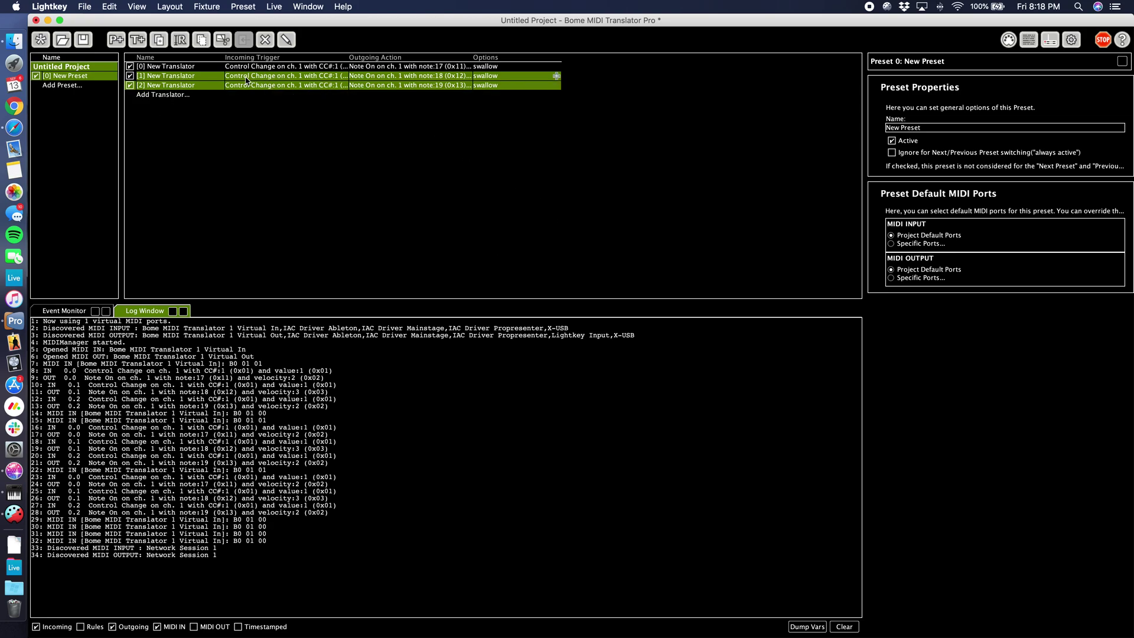
{"action": "left_click", "coordinate": [324, 72]}
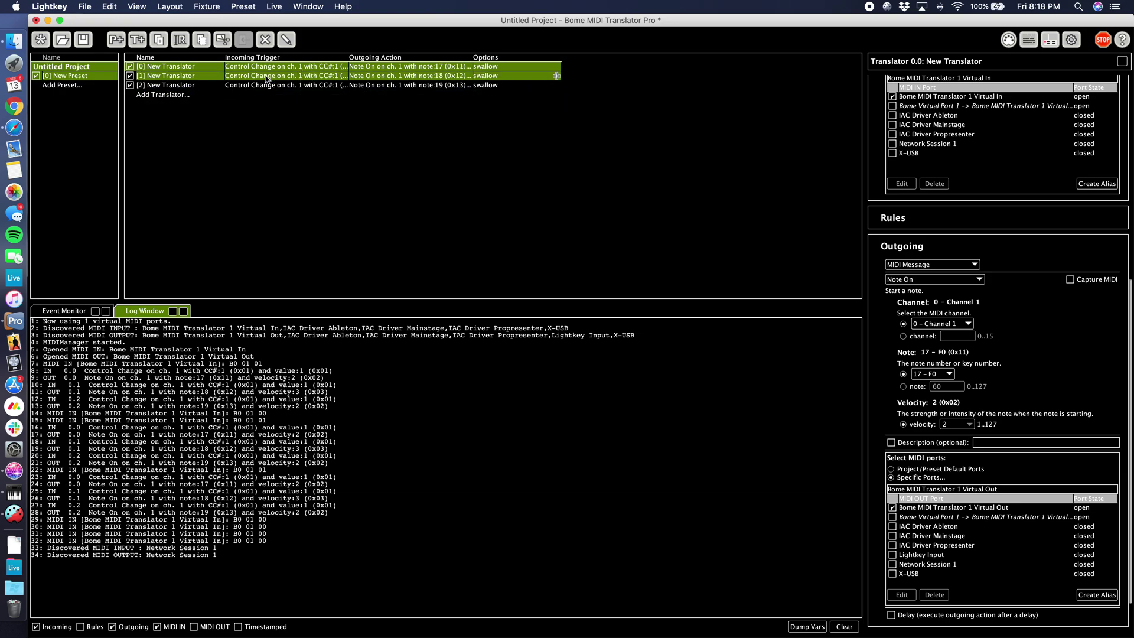
{"action": "scroll", "coordinate": [1002, 328], "scroll_direction": "down", "scroll_amount": 3}
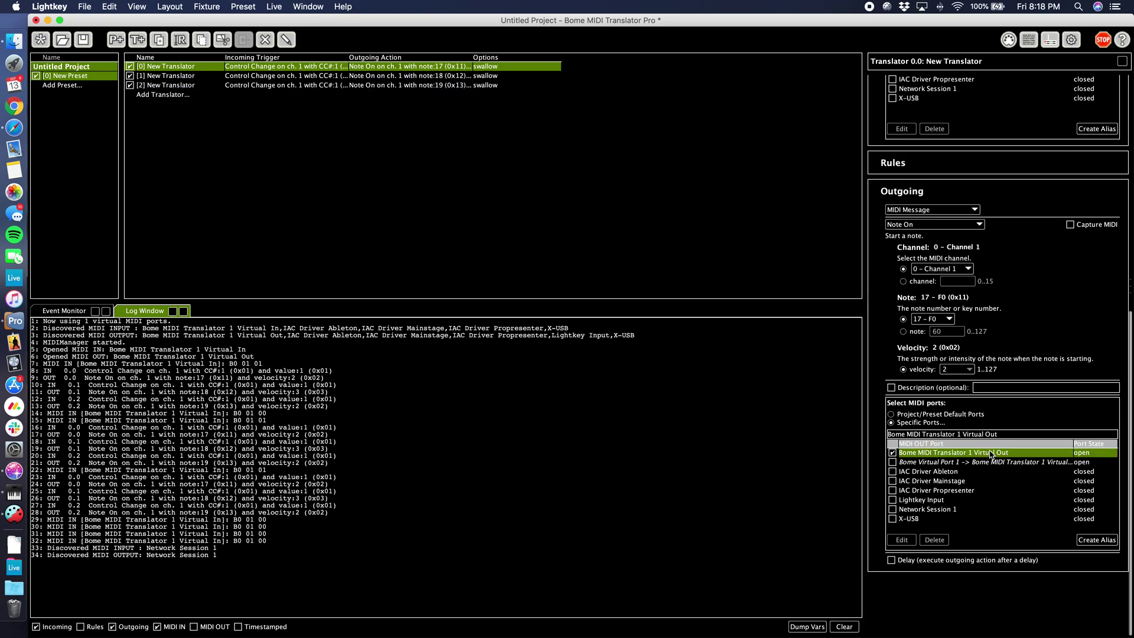
{"action": "left_click", "coordinate": [892, 454]}
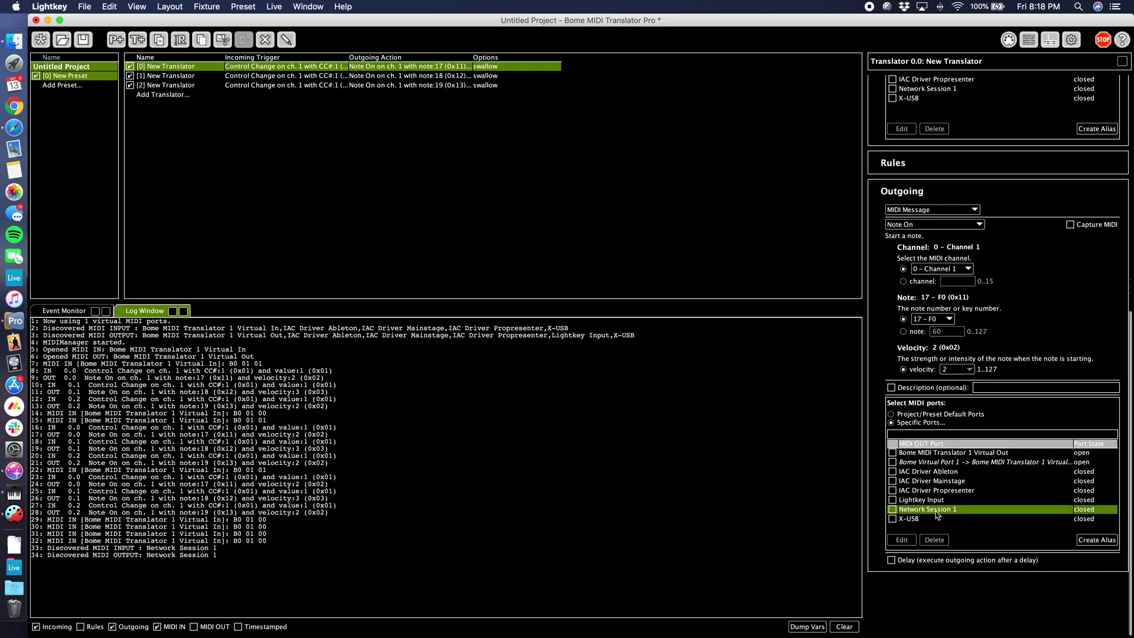
{"action": "left_click", "coordinate": [893, 509]}
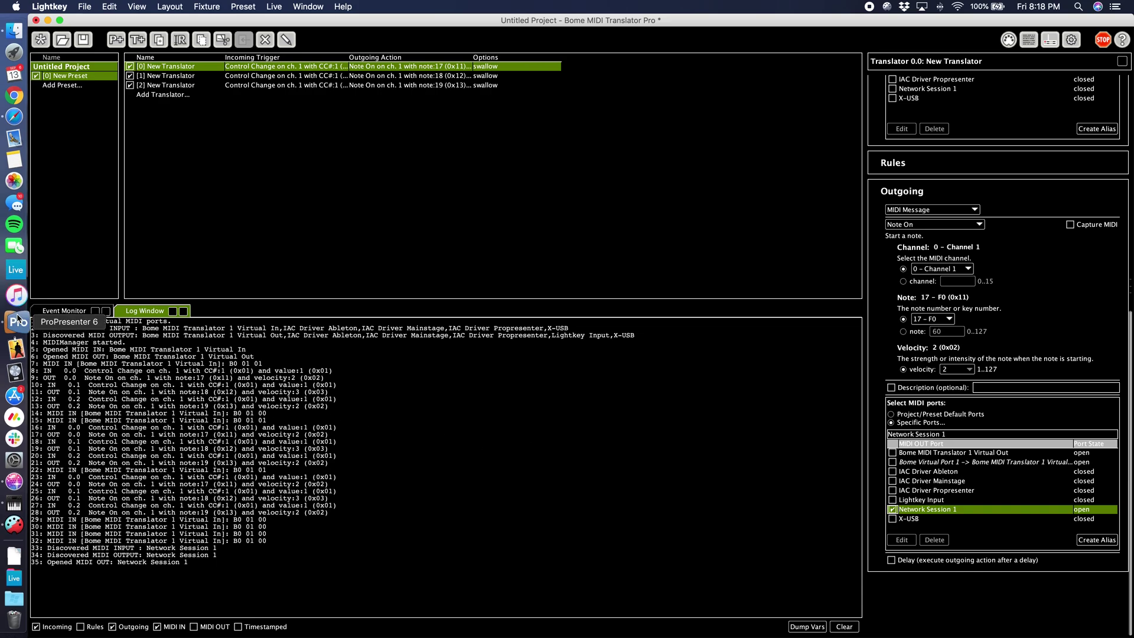
{"action": "left_click", "coordinate": [15, 321]}
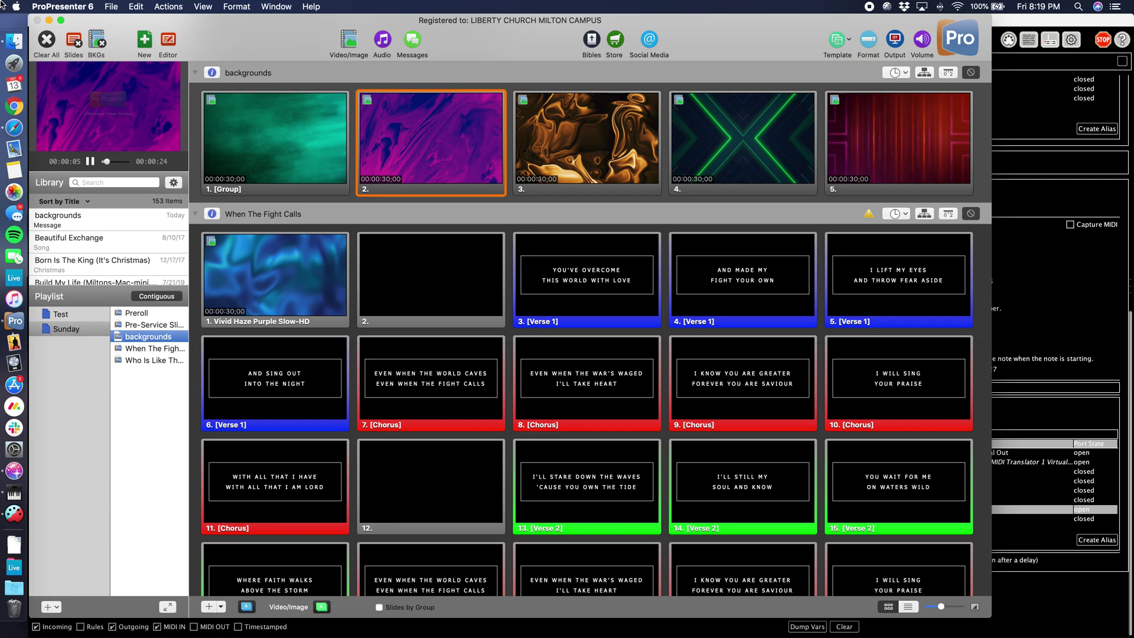
Step: In ProPresenter Preferences, switch the MIDI device source from Bome MIDI Translator 1 to Session 1, save, and reconnect
{"action": "left_click", "coordinate": [62, 7]}
{"action": "left_click", "coordinate": [340, 187]}
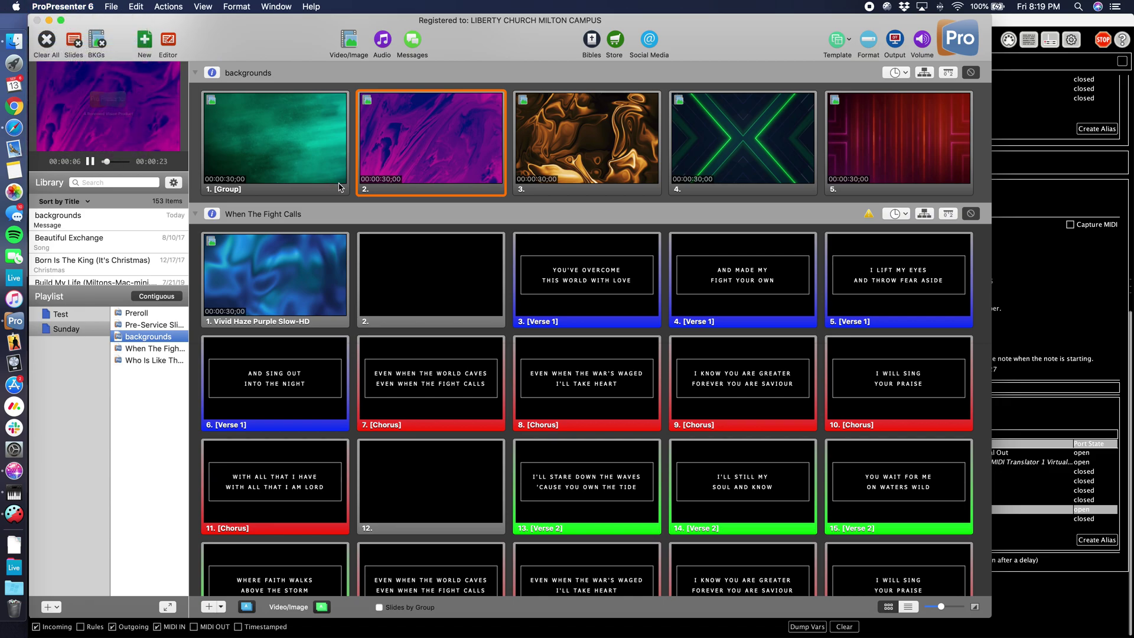
{"action": "left_click", "coordinate": [713, 433]}
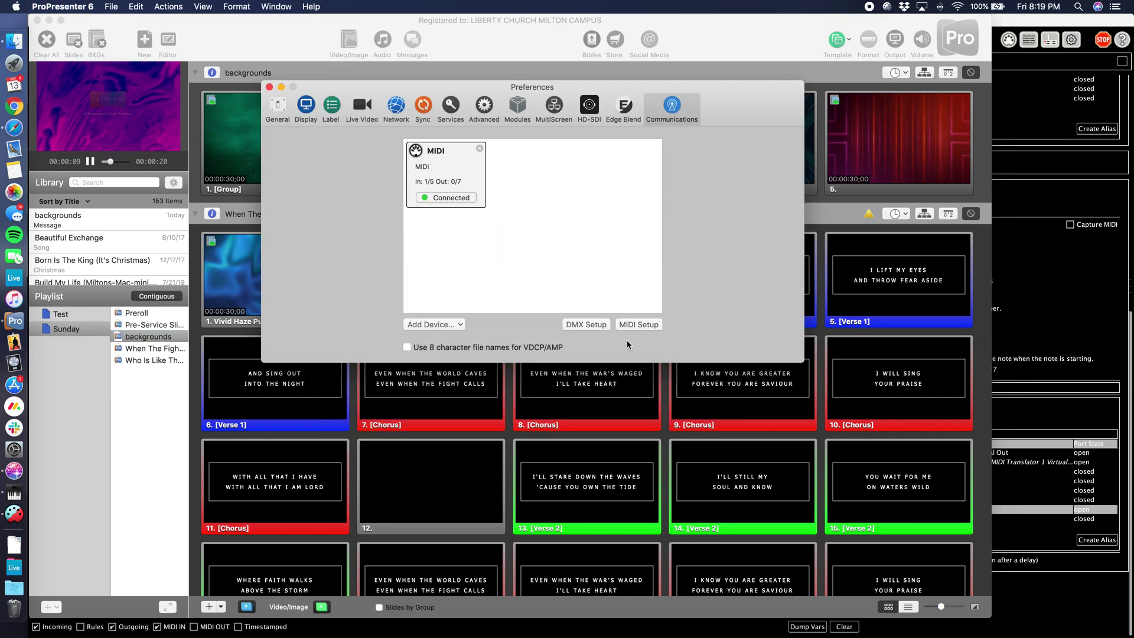
{"action": "left_click", "coordinate": [462, 199]}
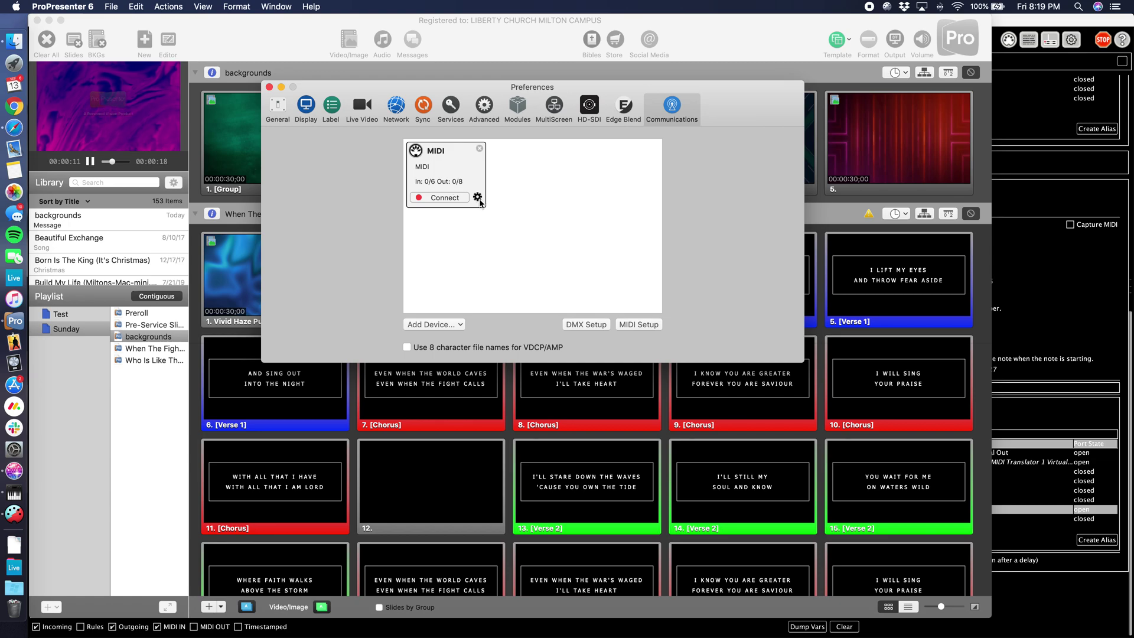
{"action": "left_click", "coordinate": [478, 198]}
{"action": "left_click", "coordinate": [522, 307]}
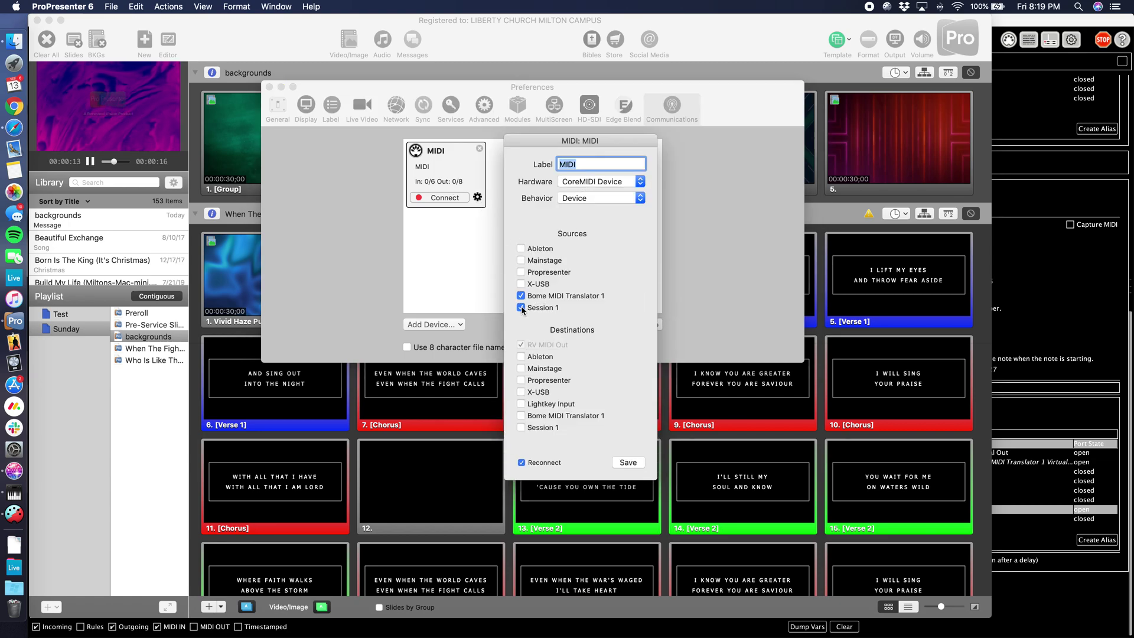
{"action": "left_click", "coordinate": [521, 296]}
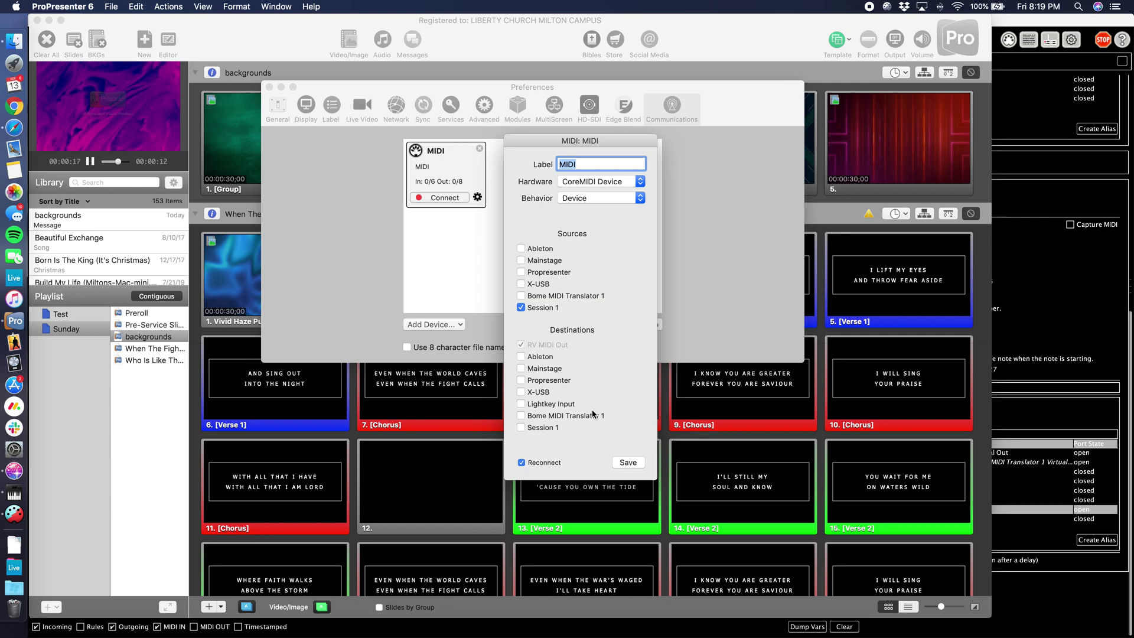
{"action": "left_click", "coordinate": [628, 462]}
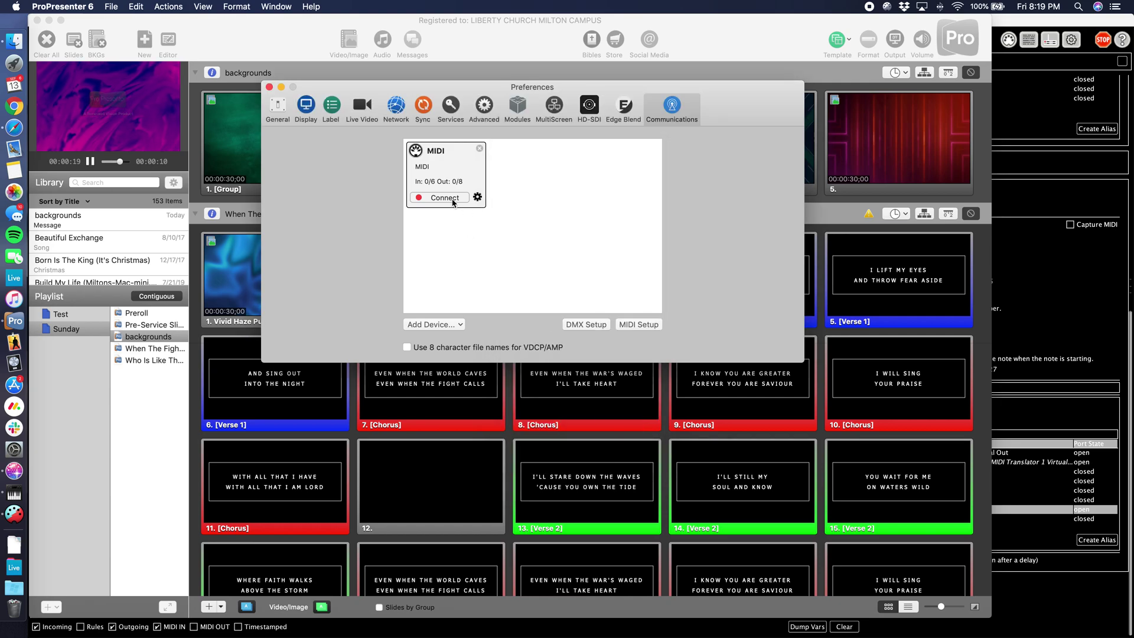
{"action": "left_click", "coordinate": [453, 201]}
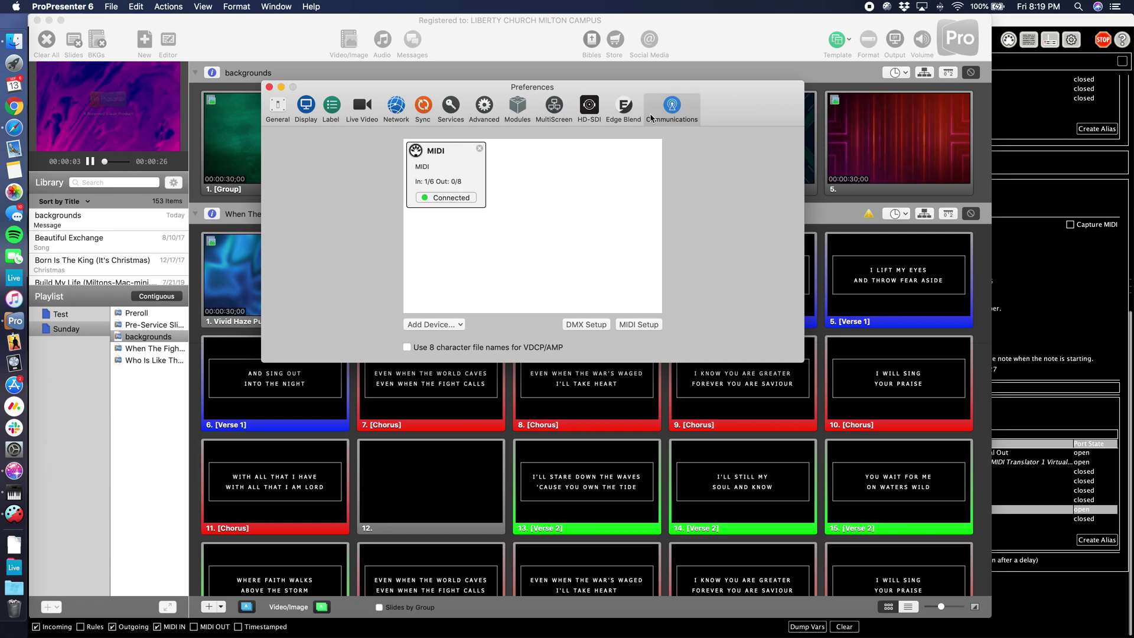
Step: Launch Audio MIDI Setup from Spotlight and show the MIDI Studio window
{"action": "left_click", "coordinate": [1076, 7]}
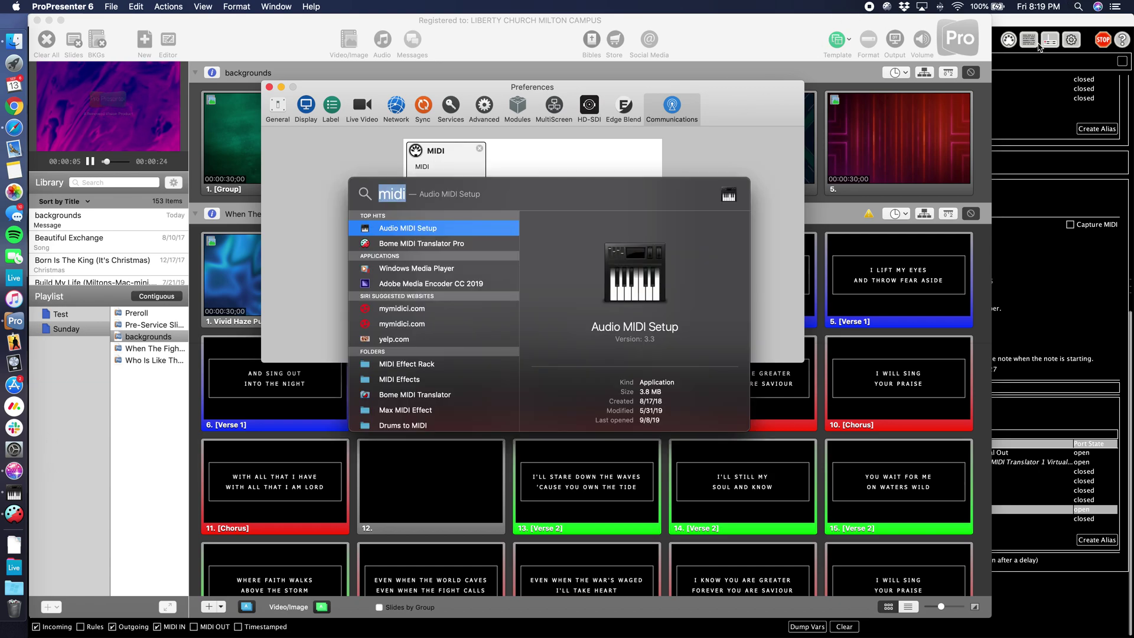
{"action": "left_click", "coordinate": [464, 231]}
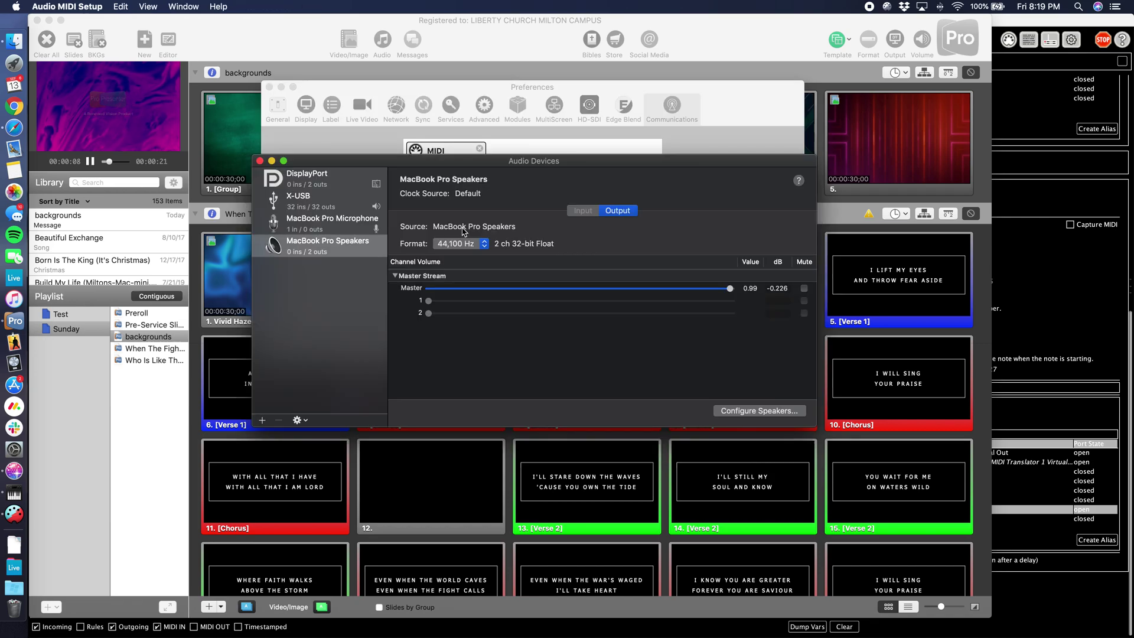
{"action": "left_click", "coordinate": [183, 7]}
{"action": "left_click", "coordinate": [209, 32]}
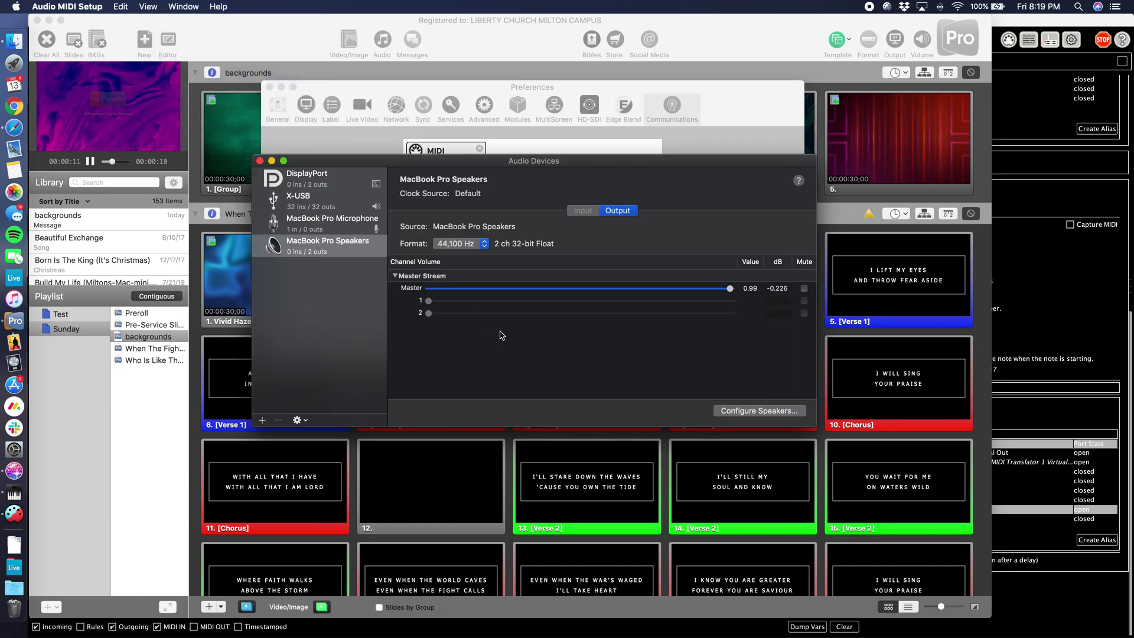
{"action": "left_click", "coordinate": [194, 7]}
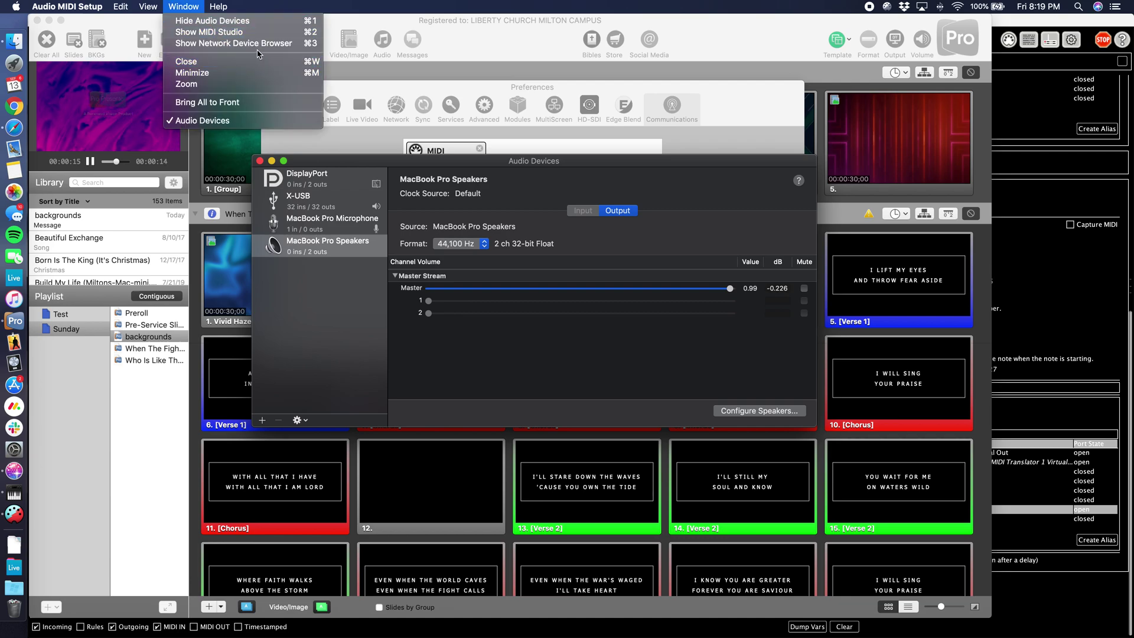
{"action": "left_click", "coordinate": [264, 33]}
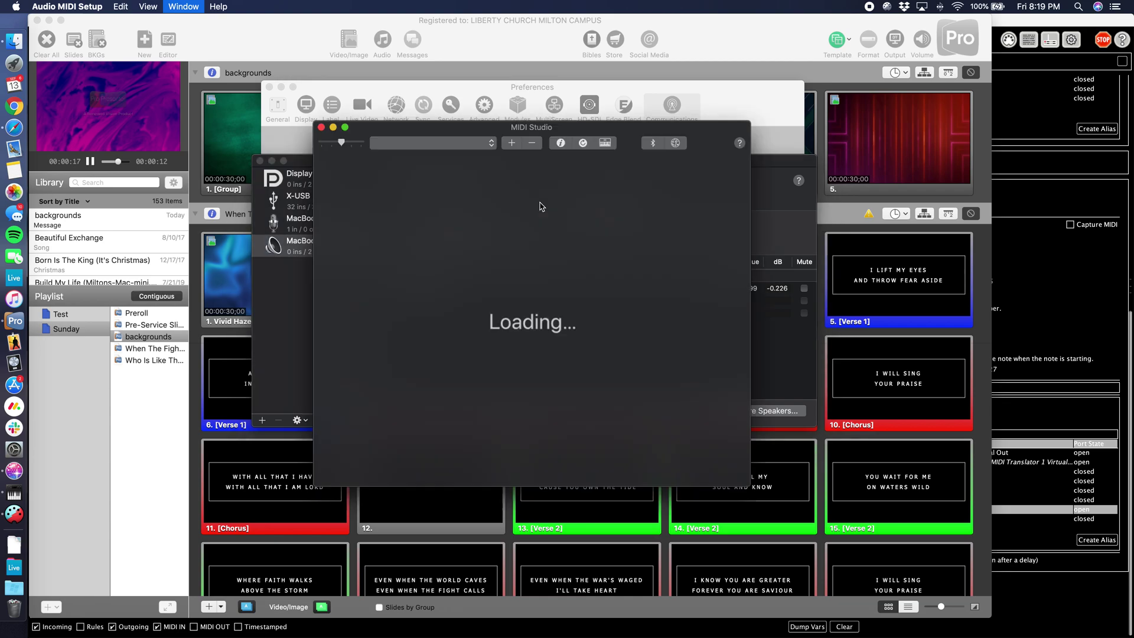
Step: In the MIDI network settings, select the iPhone participant and disconnect it from Session 1
{"action": "left_click", "coordinate": [676, 144]}
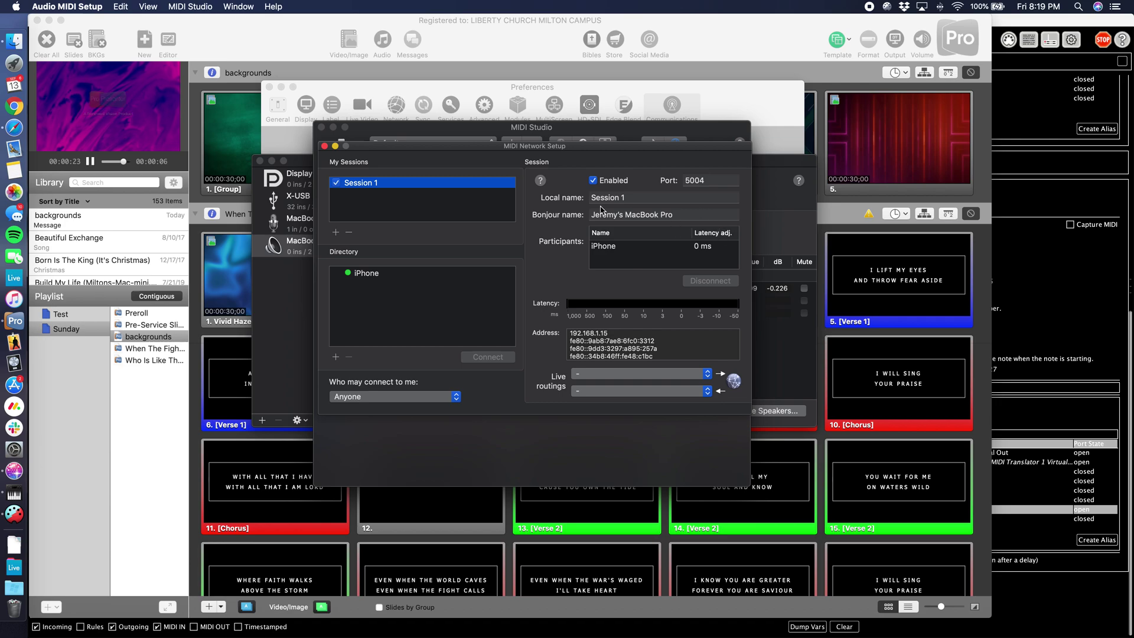
{"action": "left_click_drag", "start_coordinate": [543, 150], "coordinate": [458, 182]}
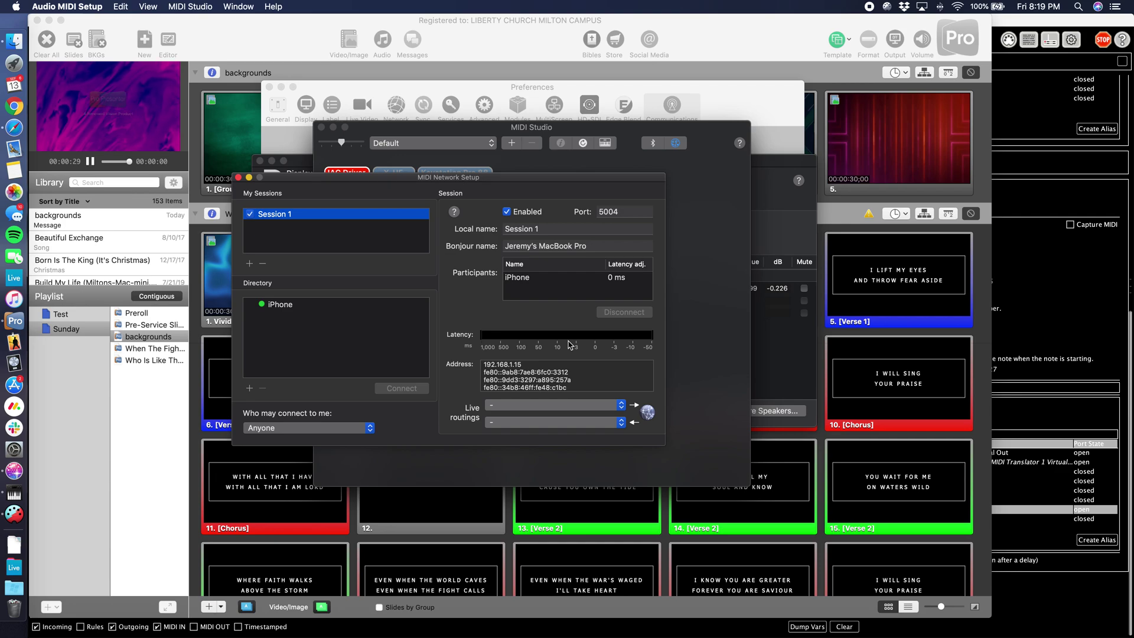
{"action": "left_click", "coordinate": [531, 279]}
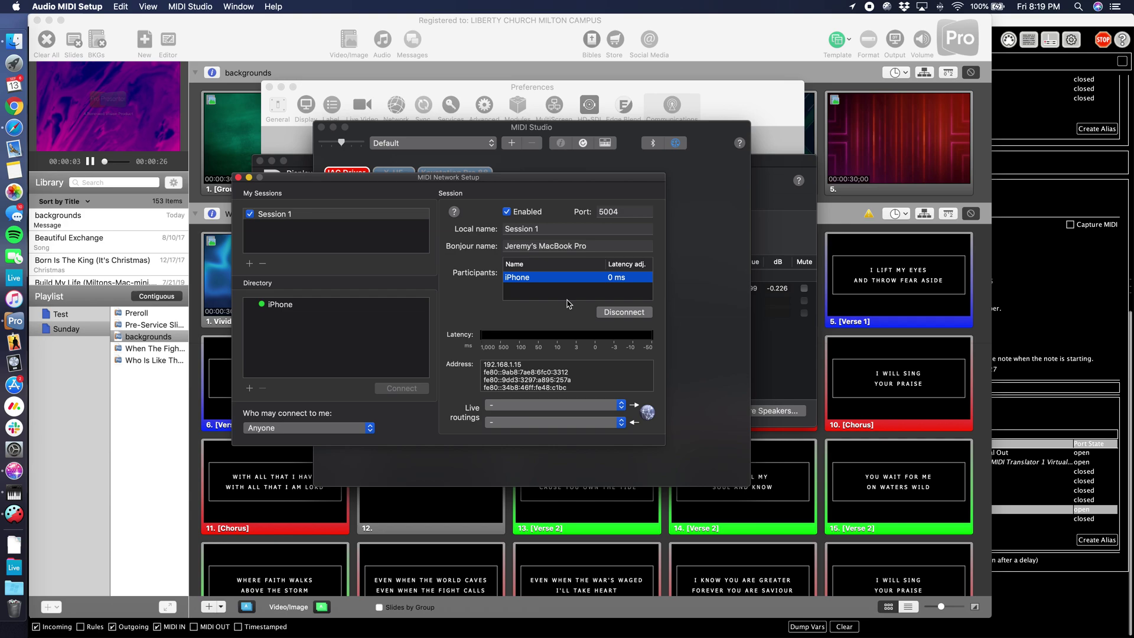
{"action": "left_click", "coordinate": [614, 315]}
Step: Move the MIDI Network Setup window aside to reveal the MIDI devices in MIDI Studio
{"action": "left_click_drag", "start_coordinate": [487, 178], "coordinate": [590, 187]}
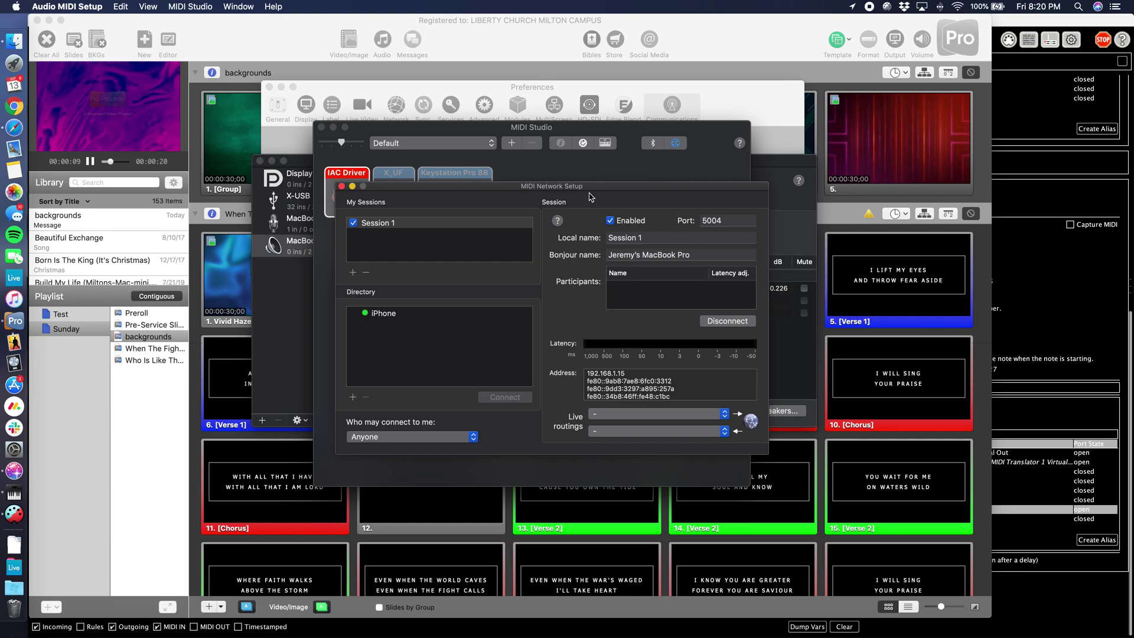
{"action": "left_click_drag", "start_coordinate": [587, 191], "coordinate": [591, 186]}
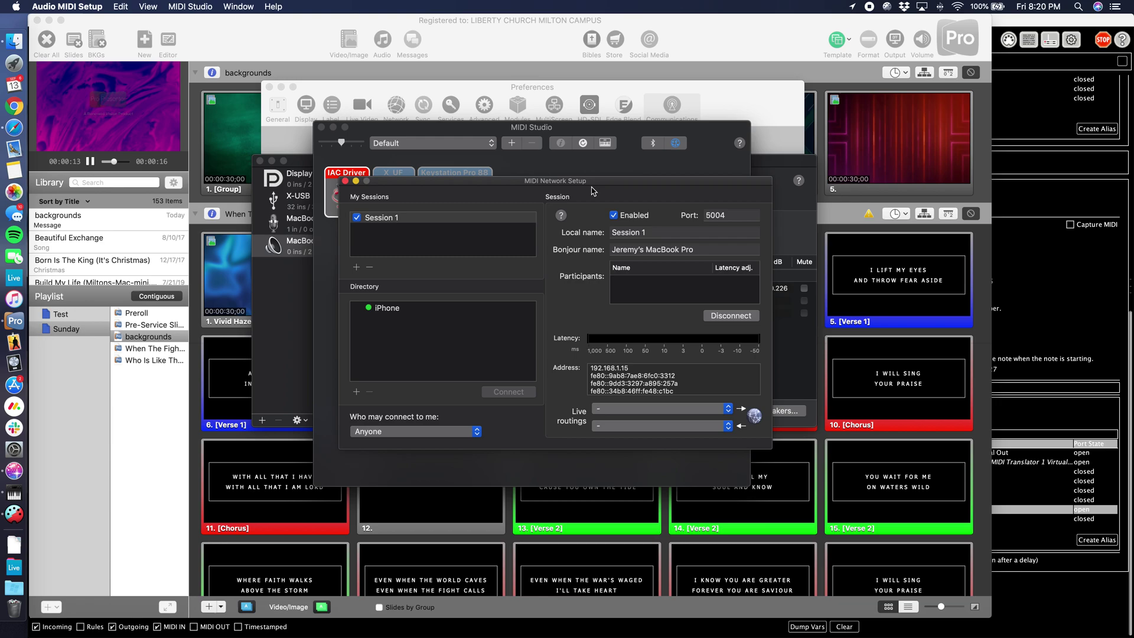
{"action": "left_click", "coordinate": [594, 186]}
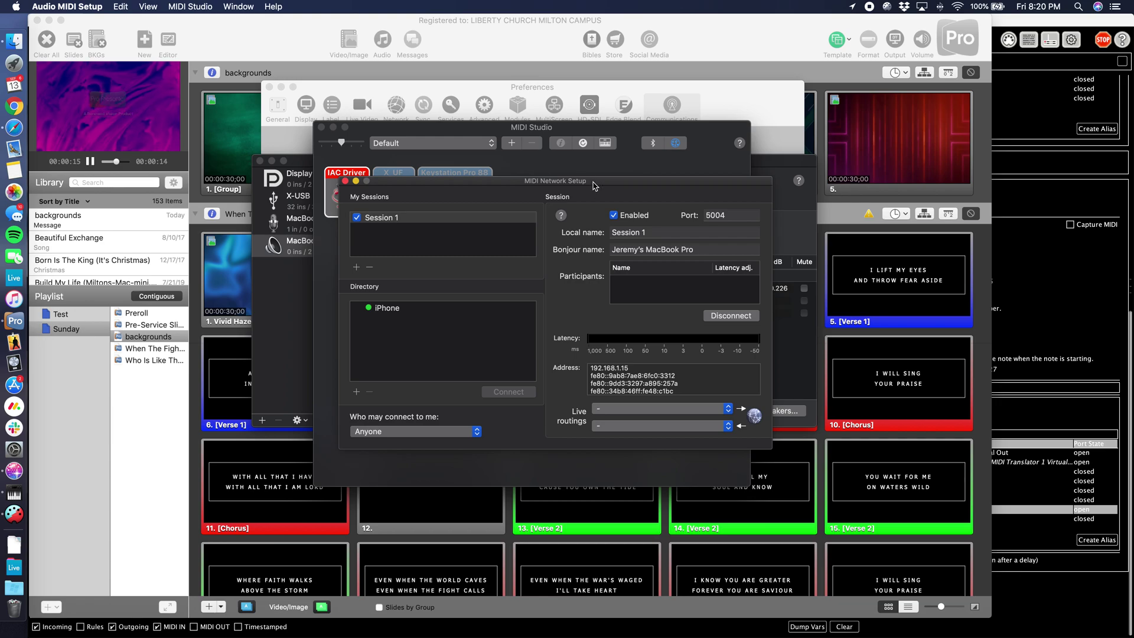
{"action": "left_click_drag", "start_coordinate": [594, 186], "coordinate": [582, 183]}
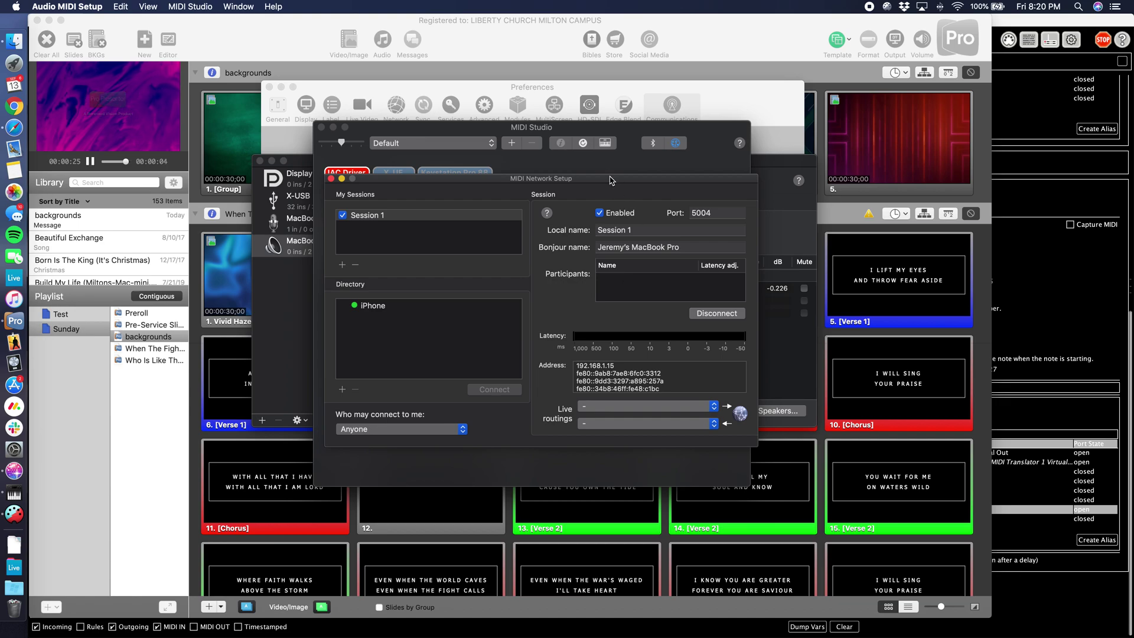
{"action": "left_click_drag", "start_coordinate": [611, 180], "coordinate": [596, 193]}
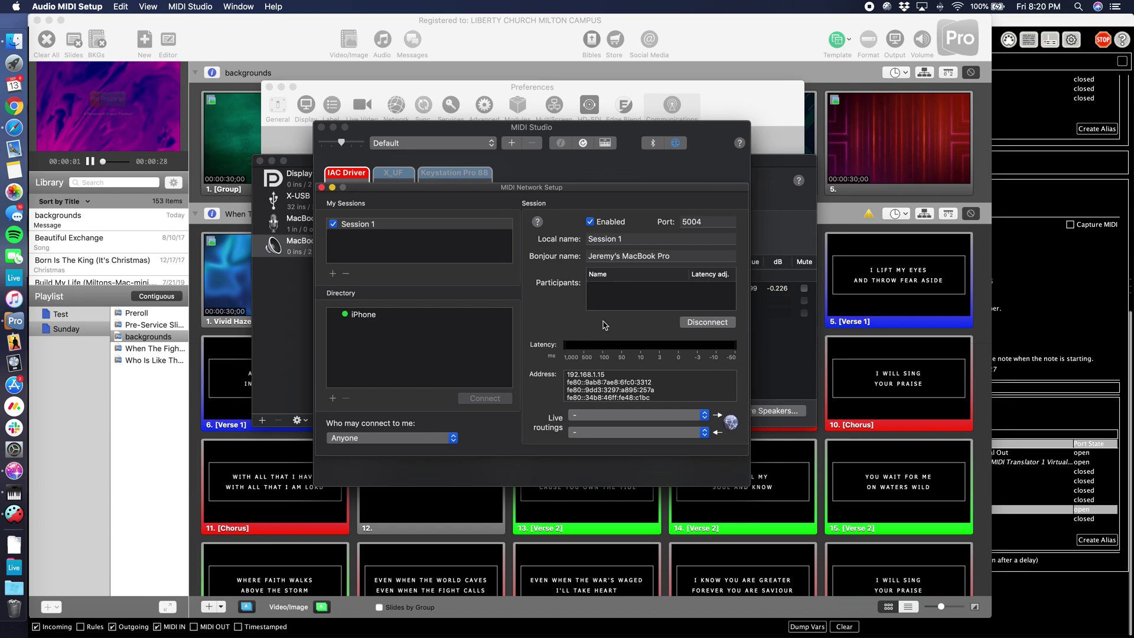
{"action": "left_click_drag", "start_coordinate": [581, 187], "coordinate": [585, 185]}
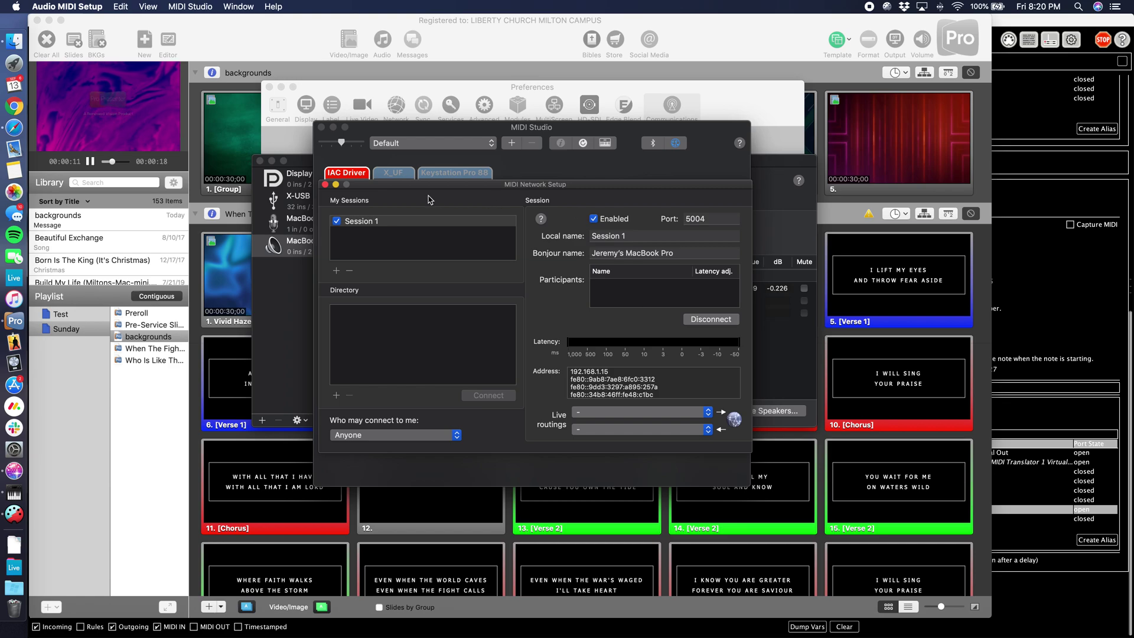
{"action": "left_click_drag", "start_coordinate": [399, 189], "coordinate": [633, 221]}
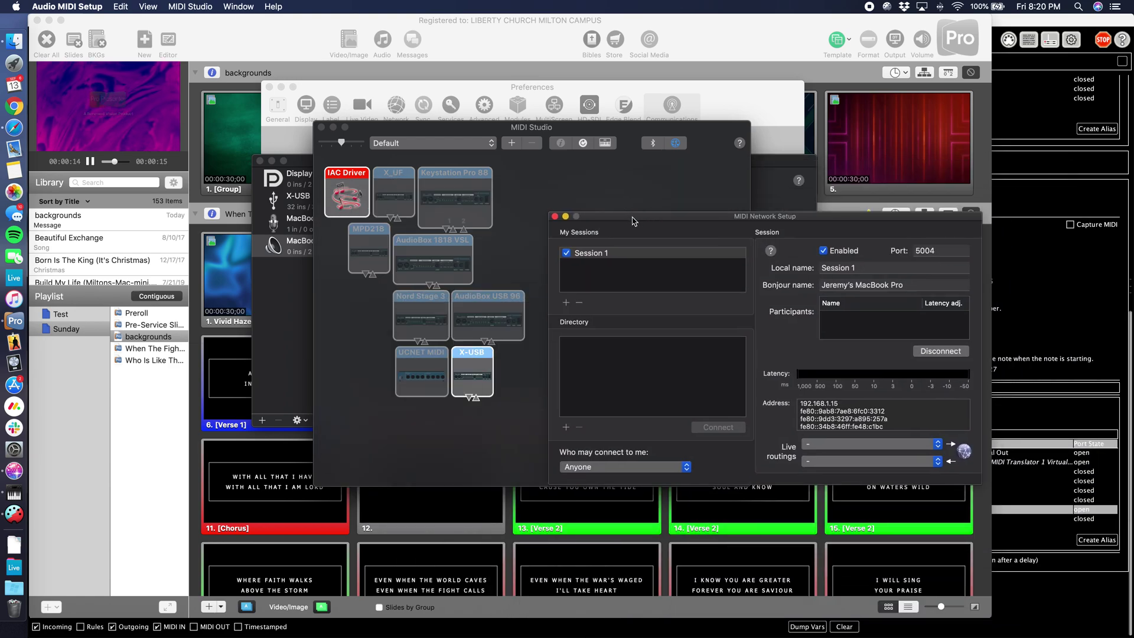
Step: Close the MIDI Network Setup, MIDI Studio, Audio Devices and ProPresenter Preferences windows
{"action": "left_click", "coordinate": [555, 217]}
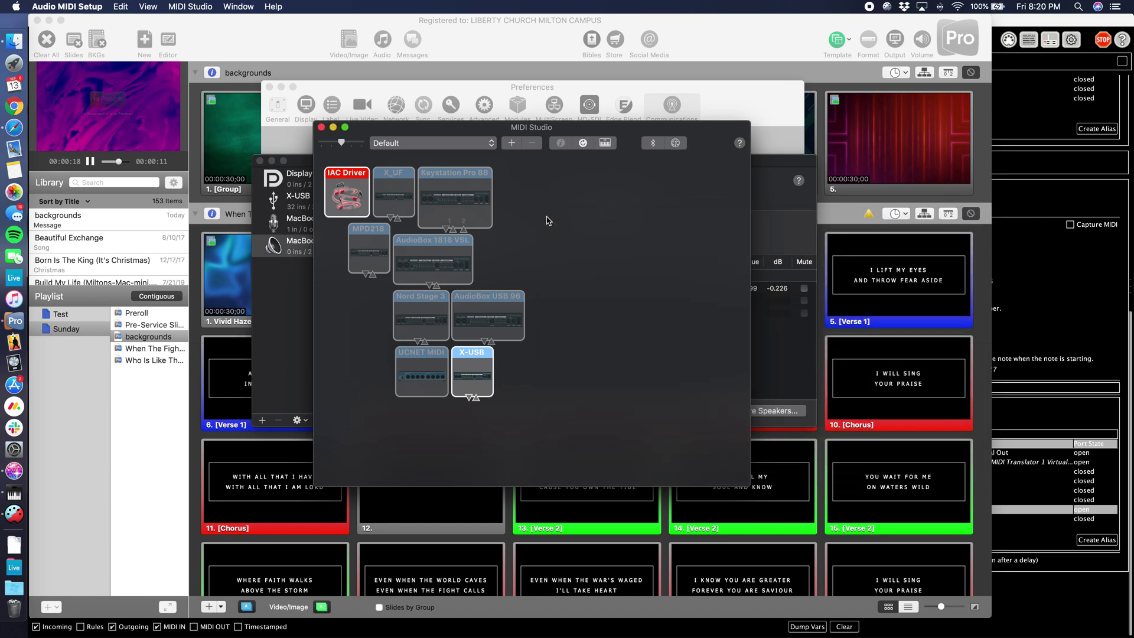
{"action": "left_click", "coordinate": [322, 127]}
{"action": "left_click", "coordinate": [260, 161]}
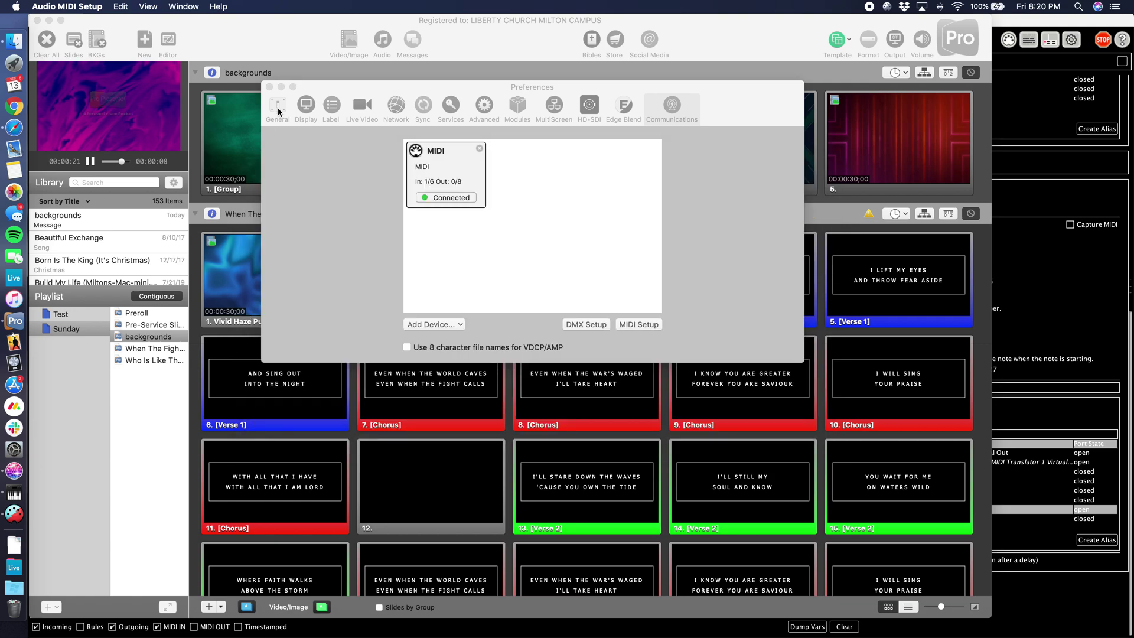
{"action": "left_click", "coordinate": [270, 87]}
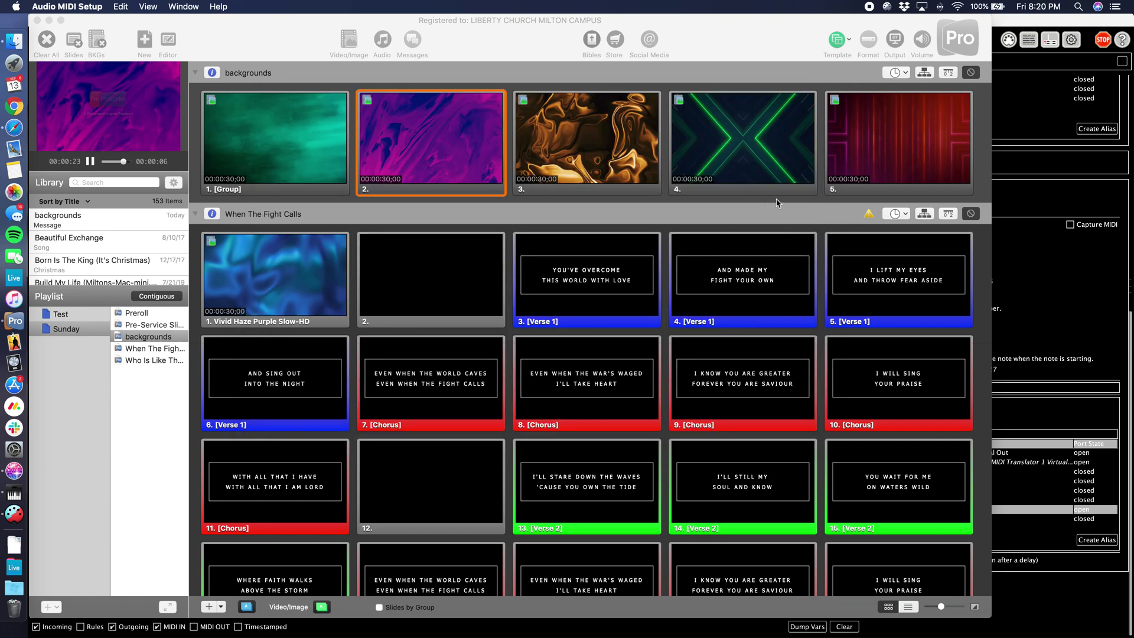